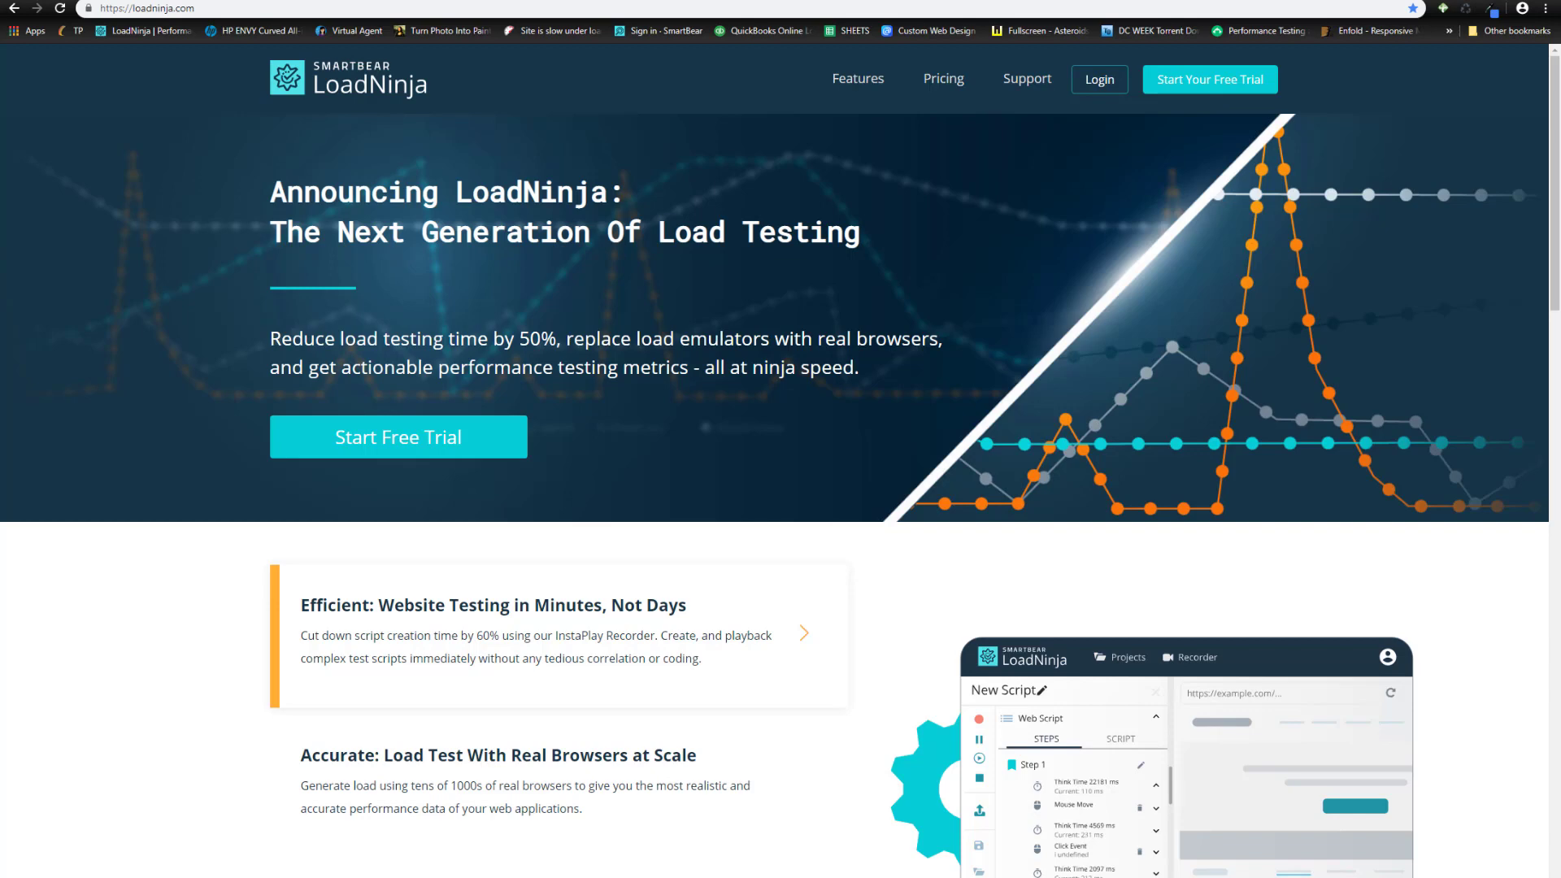
- Sign in to LoadNinja and start a new project from the Projects list
{"action": "left_click", "coordinate": [1104, 91]}
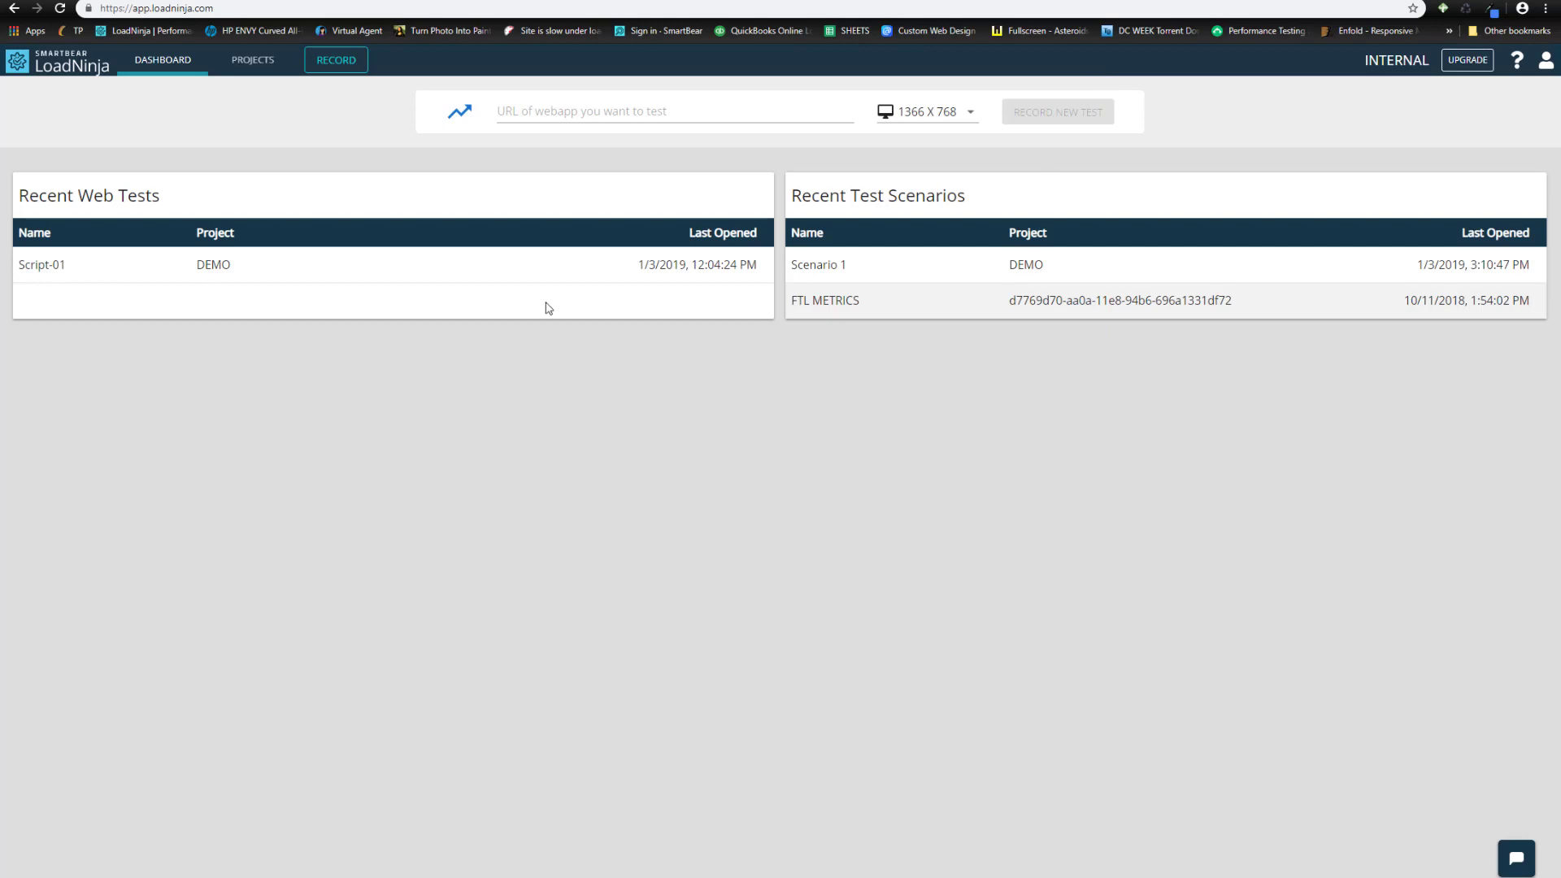
{"action": "left_click", "coordinate": [234, 65]}
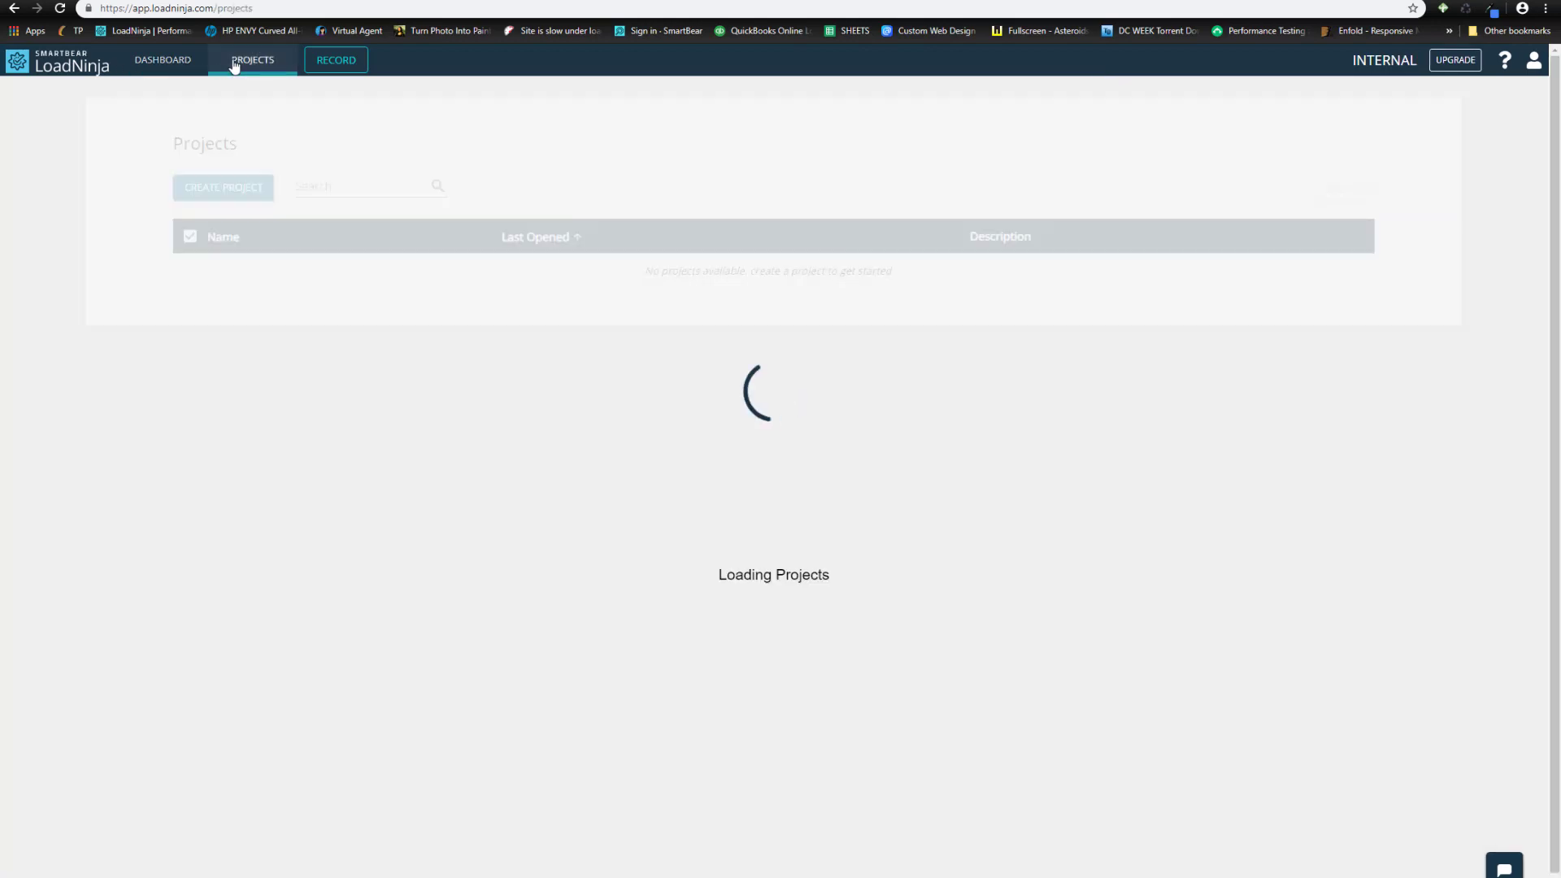
{"action": "left_click", "coordinate": [249, 191]}
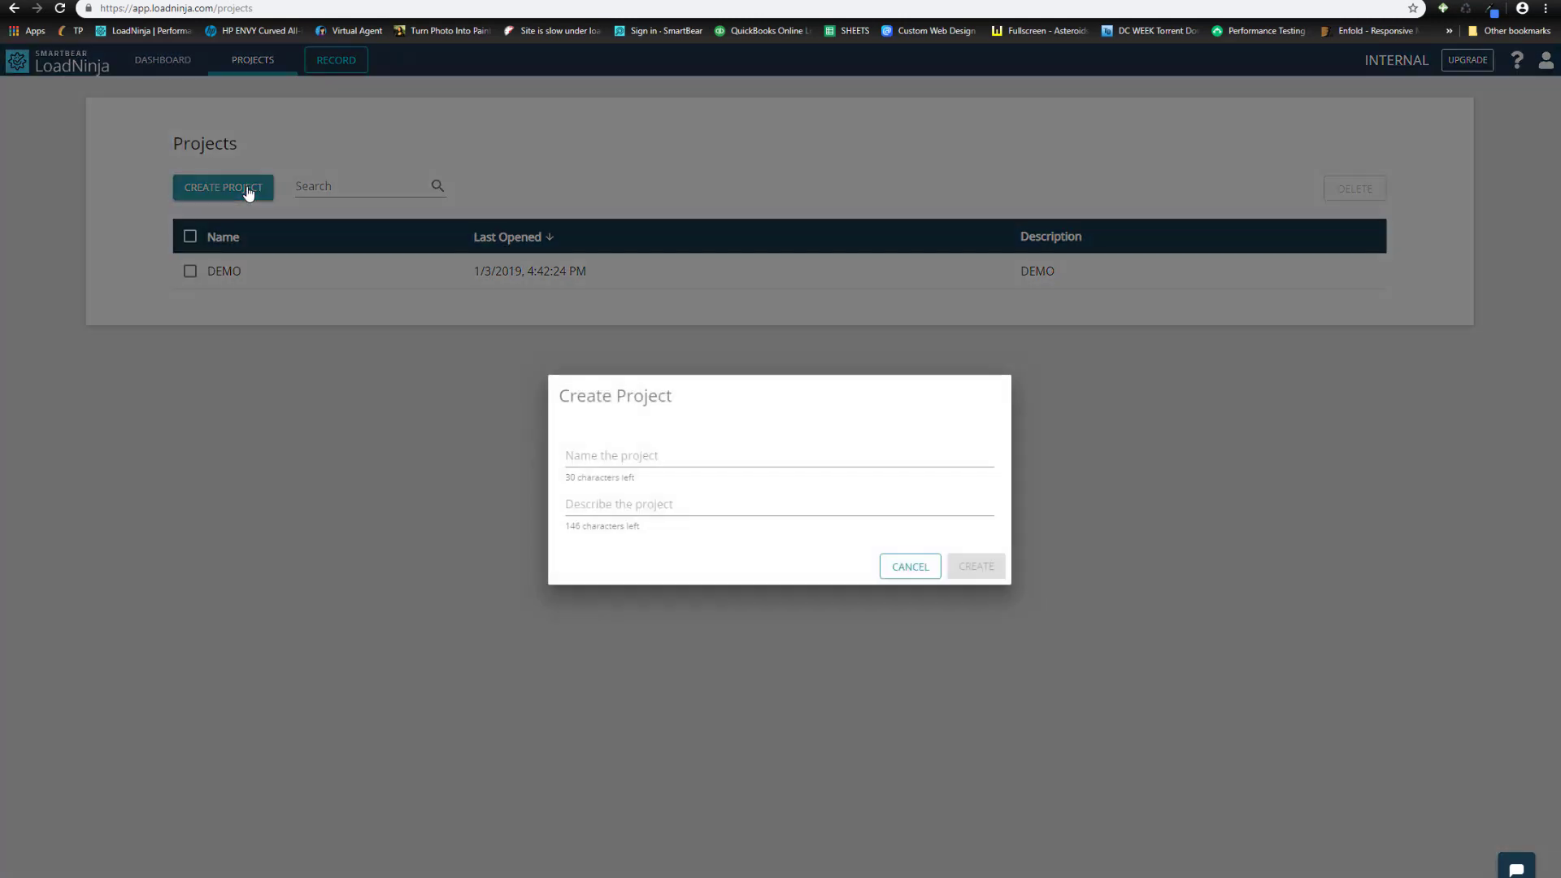
- Name the project 'Record a Script', reuse that as its description, and create it
{"action": "left_click", "coordinate": [664, 457]}
{"action": "type", "text": "Reco"}
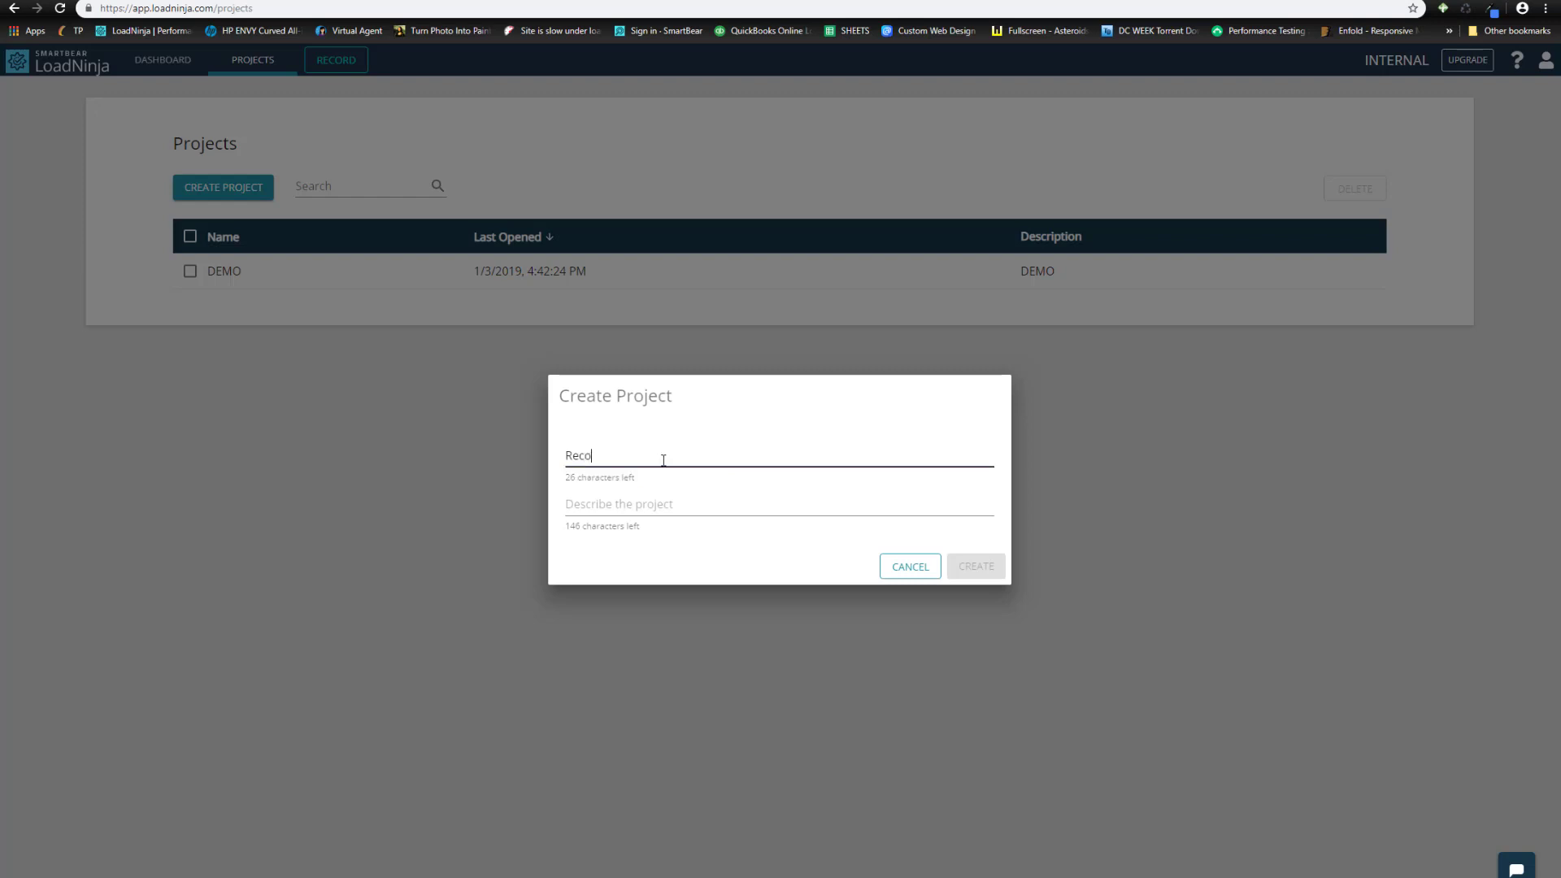
{"action": "type", "text": "rd a Script"}
{"action": "left_click_drag", "start_coordinate": [662, 456], "coordinate": [515, 451]}
{"action": "key", "text": "ctrl+c"}
{"action": "left_click", "coordinate": [642, 500]}
{"action": "key", "text": "ctrl+v"}
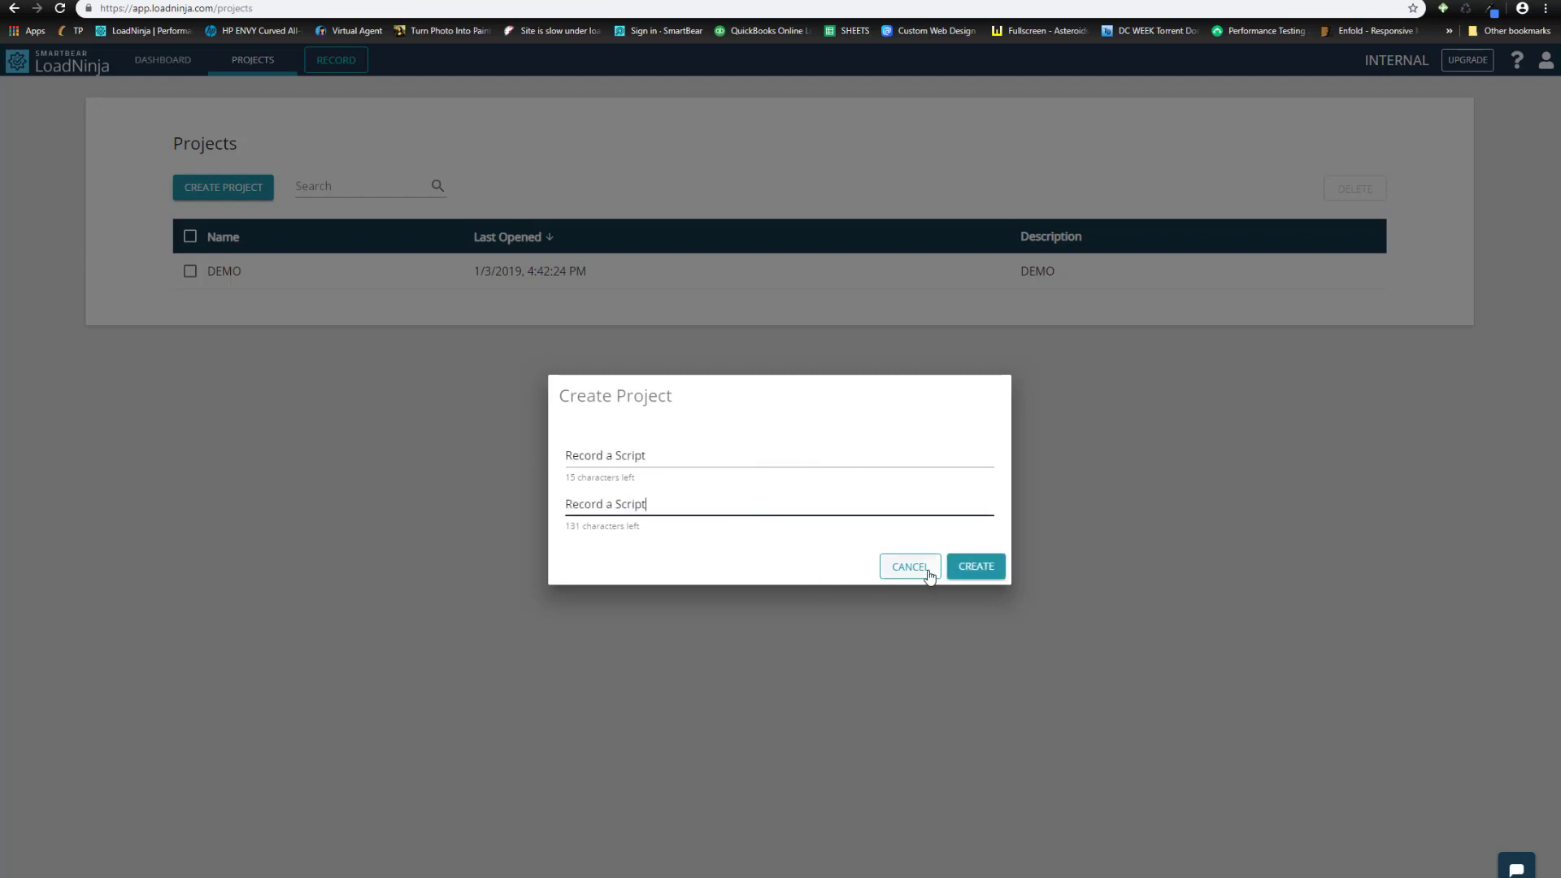
{"action": "left_click", "coordinate": [984, 568]}
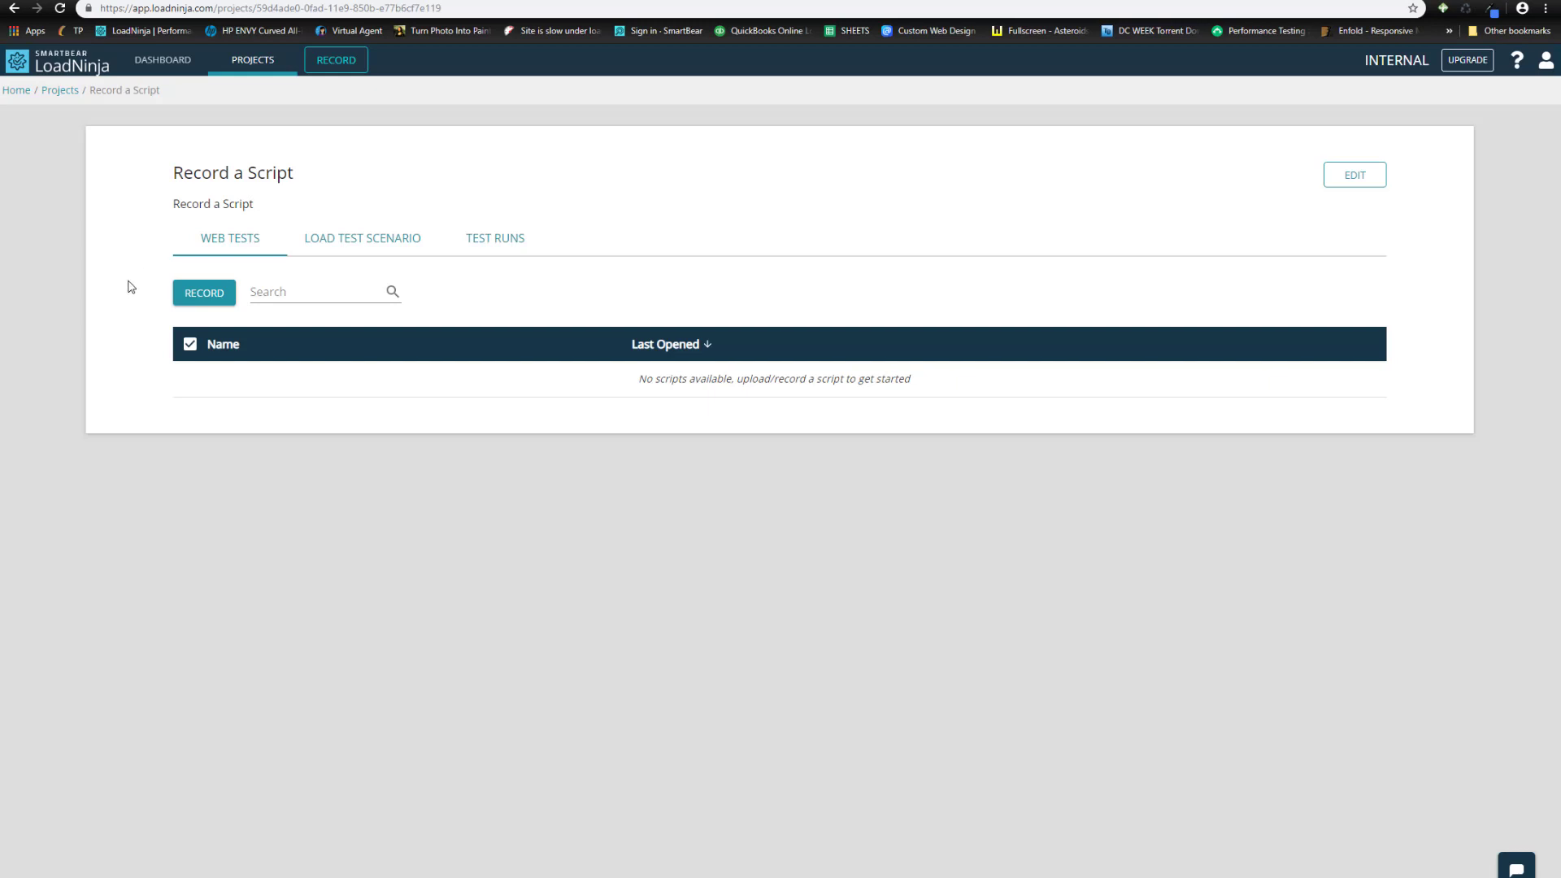
{"action": "left_click", "coordinate": [198, 297]}
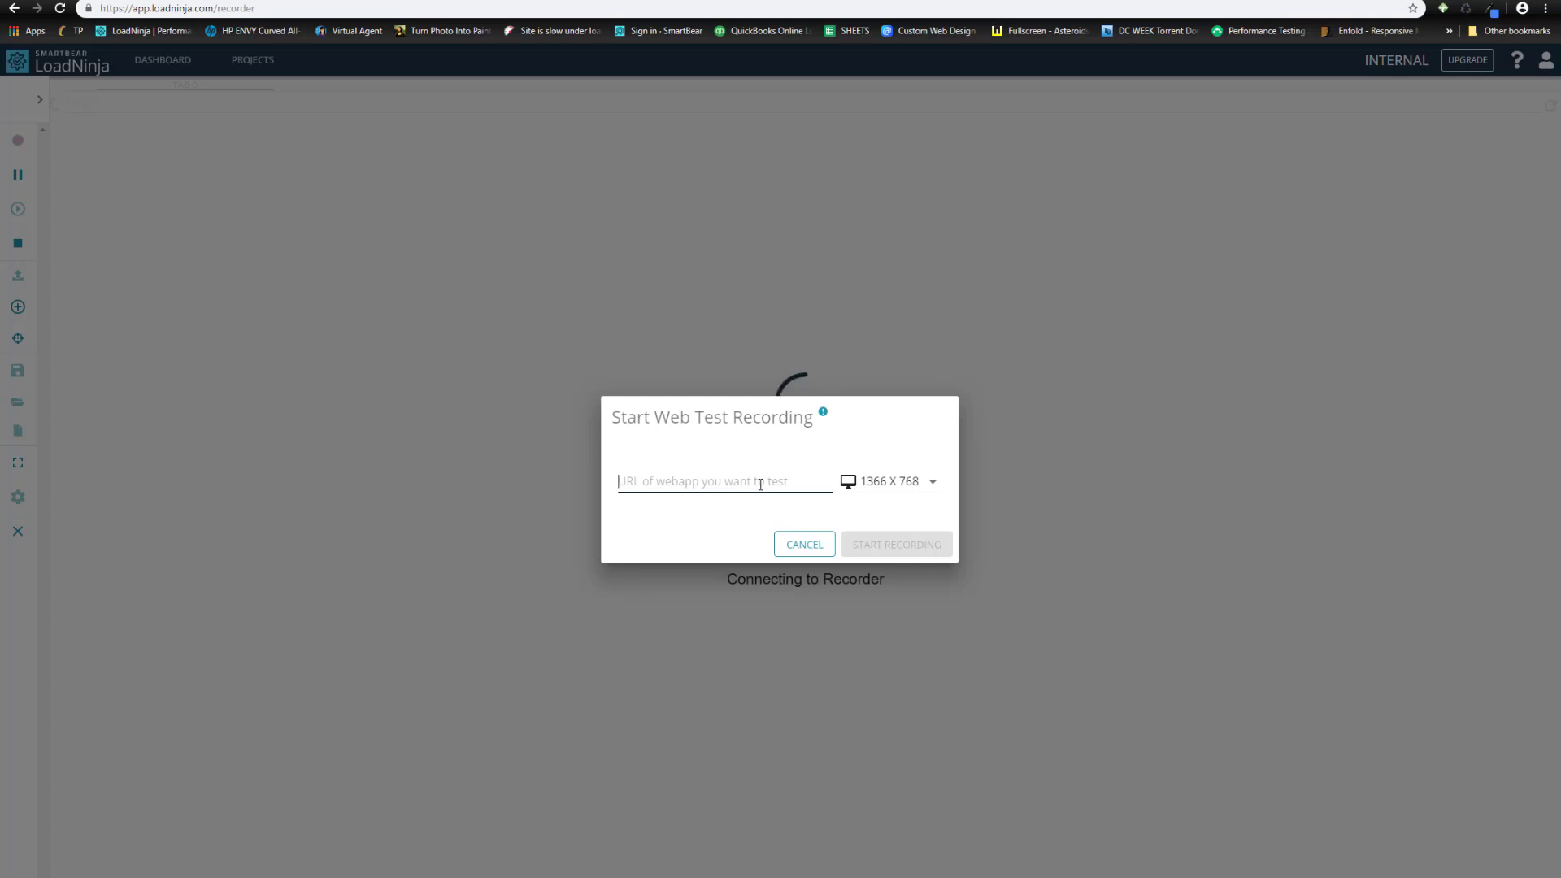
{"action": "type", "text": "https://"}
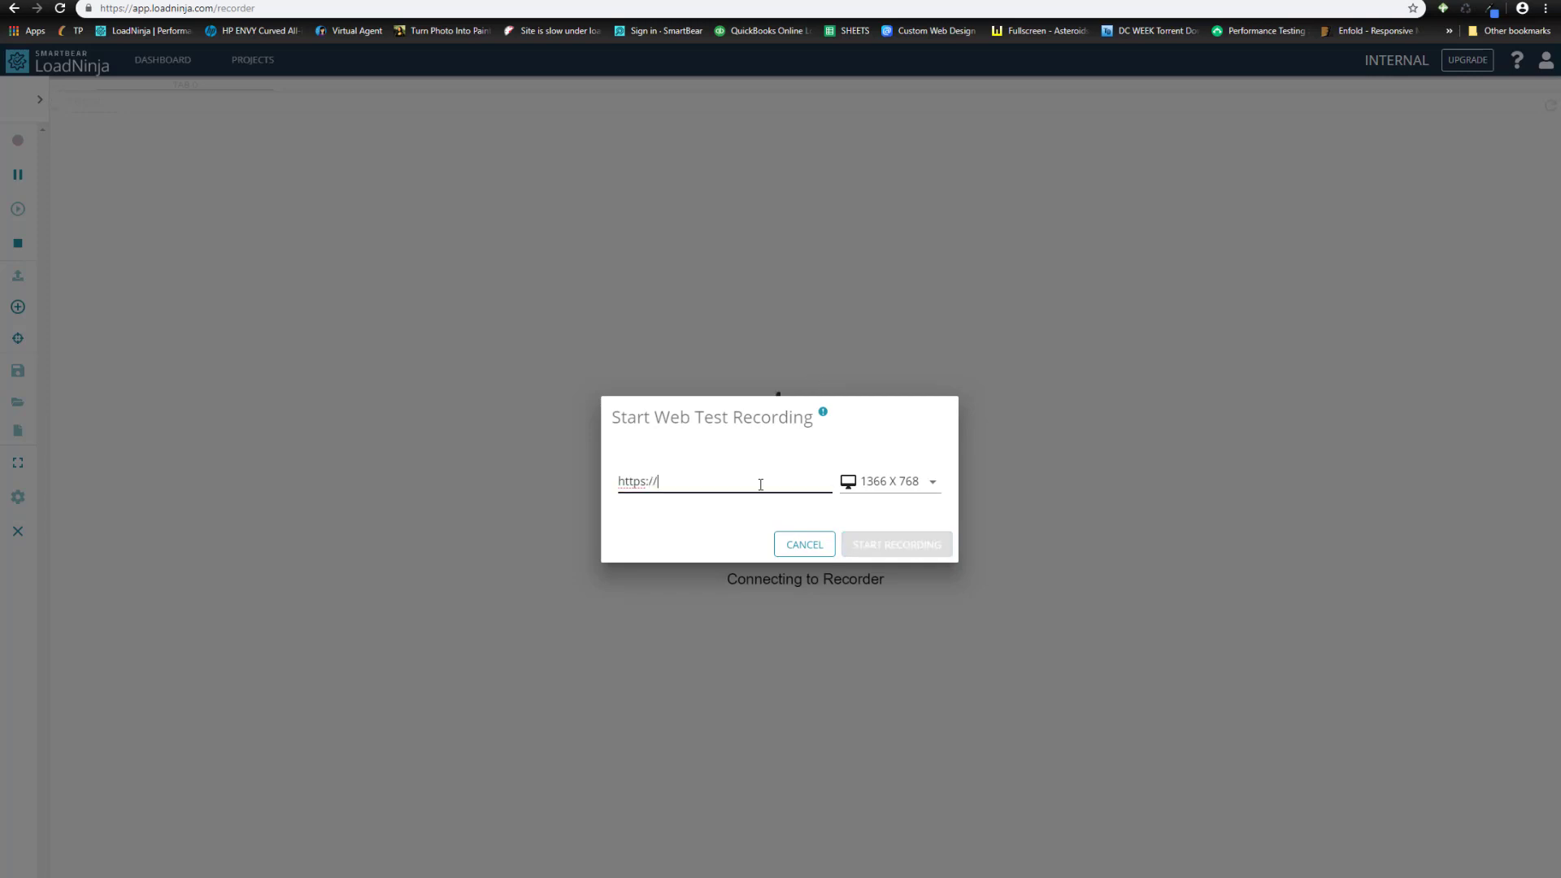
{"action": "type", "text": "ftlmetrics."}
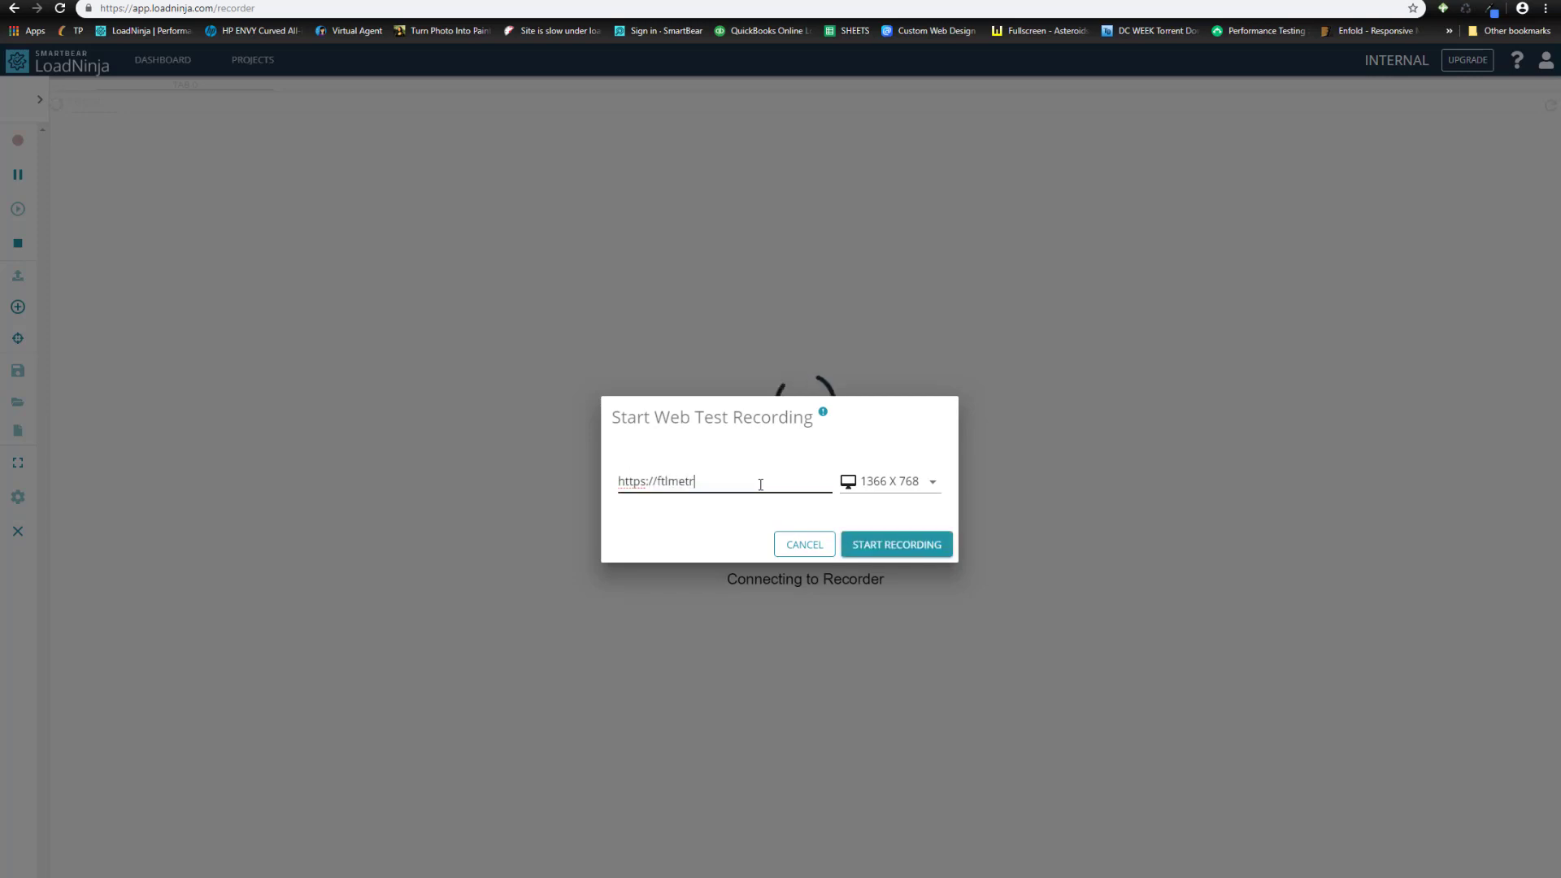
{"action": "type", "text": "com"}
{"action": "left_click", "coordinate": [899, 545]}
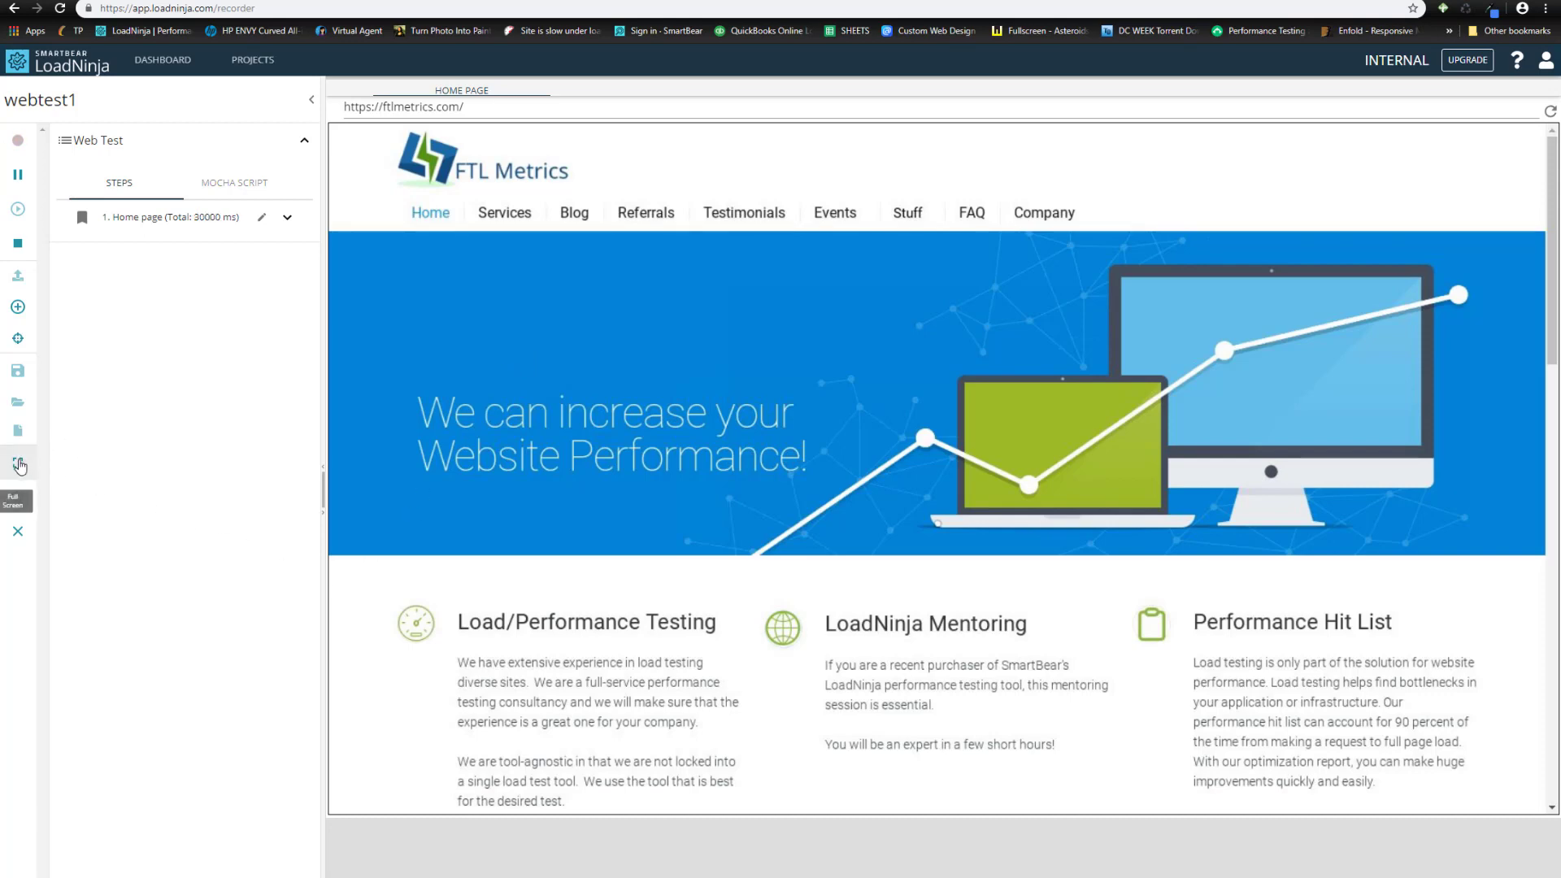
- Add a Page Contains validation named 'extensive' with value 'extensive' to the Home page step
{"action": "left_click", "coordinate": [18, 339]}
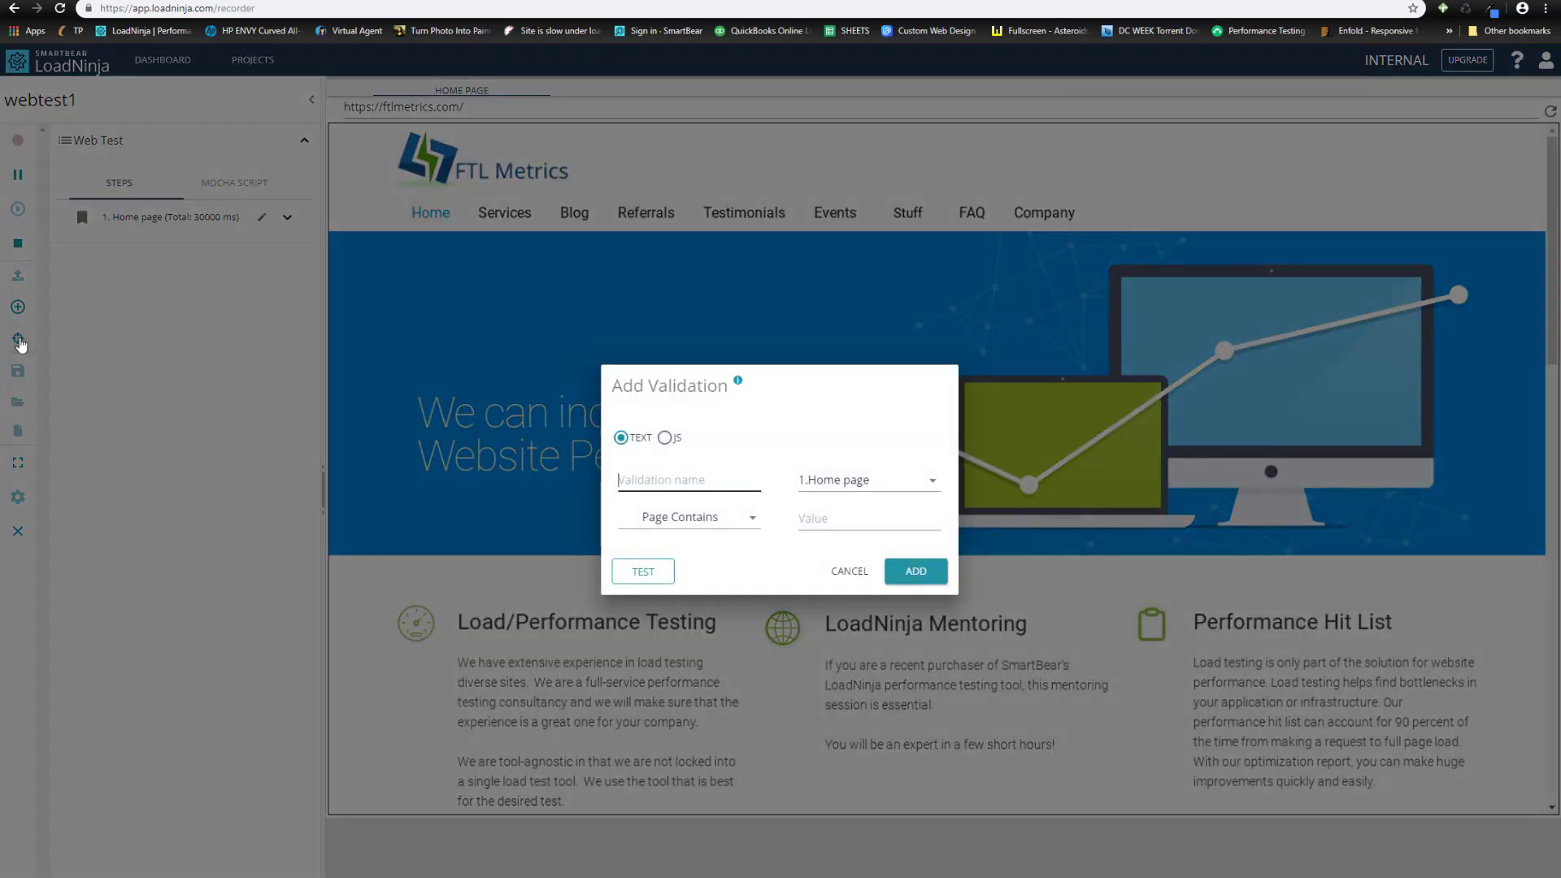
{"action": "left_click", "coordinate": [692, 481]}
{"action": "type", "text": "extensive"}
{"action": "left_click", "coordinate": [859, 519]}
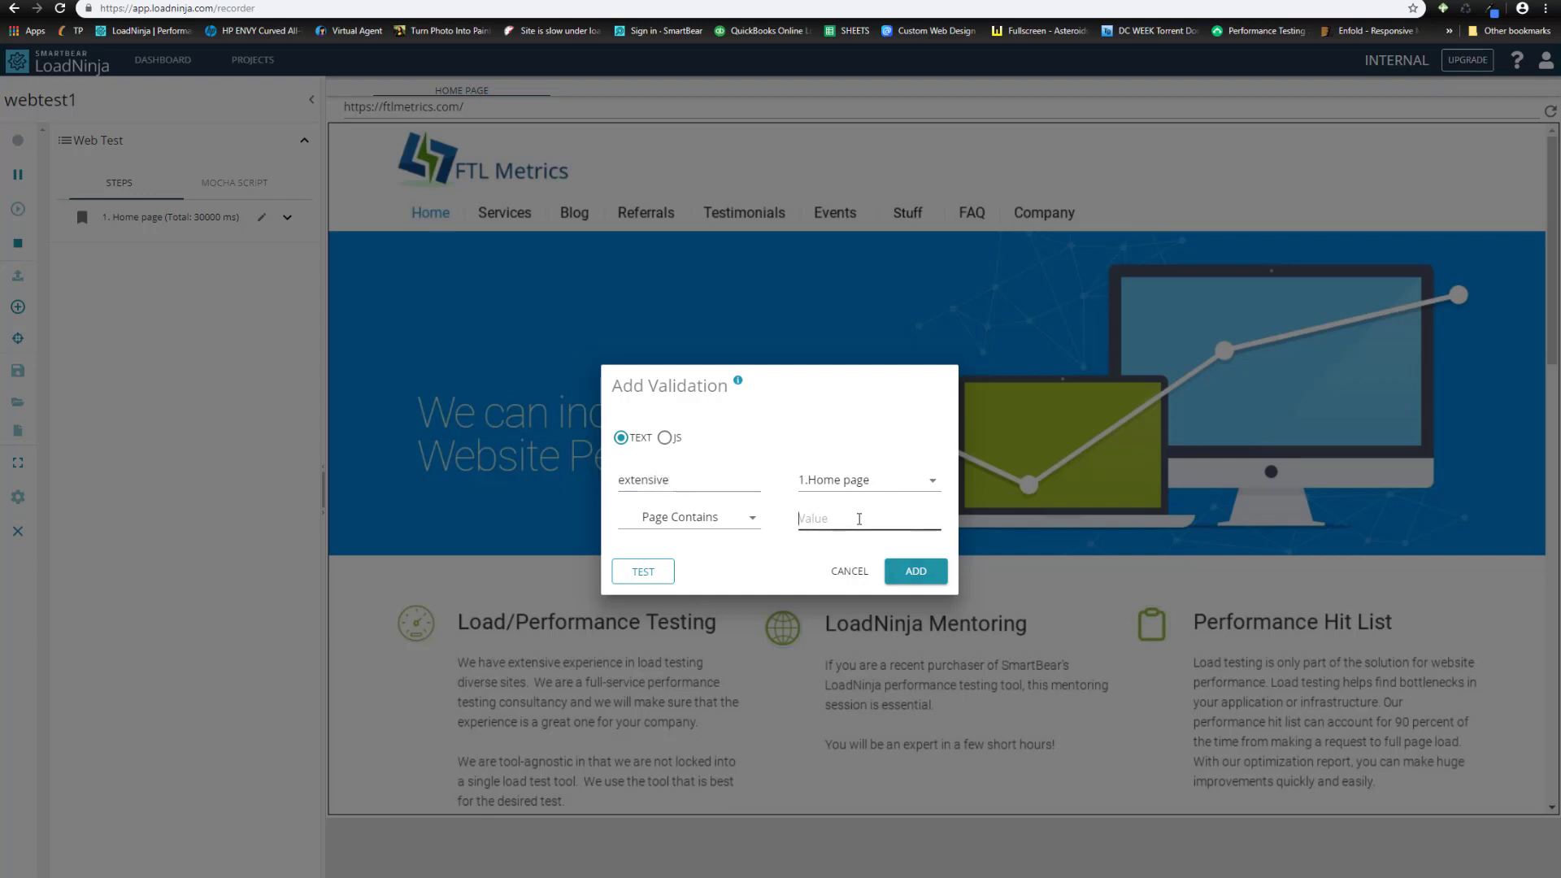
{"action": "type", "text": "extensive"}
{"action": "left_click", "coordinate": [920, 576]}
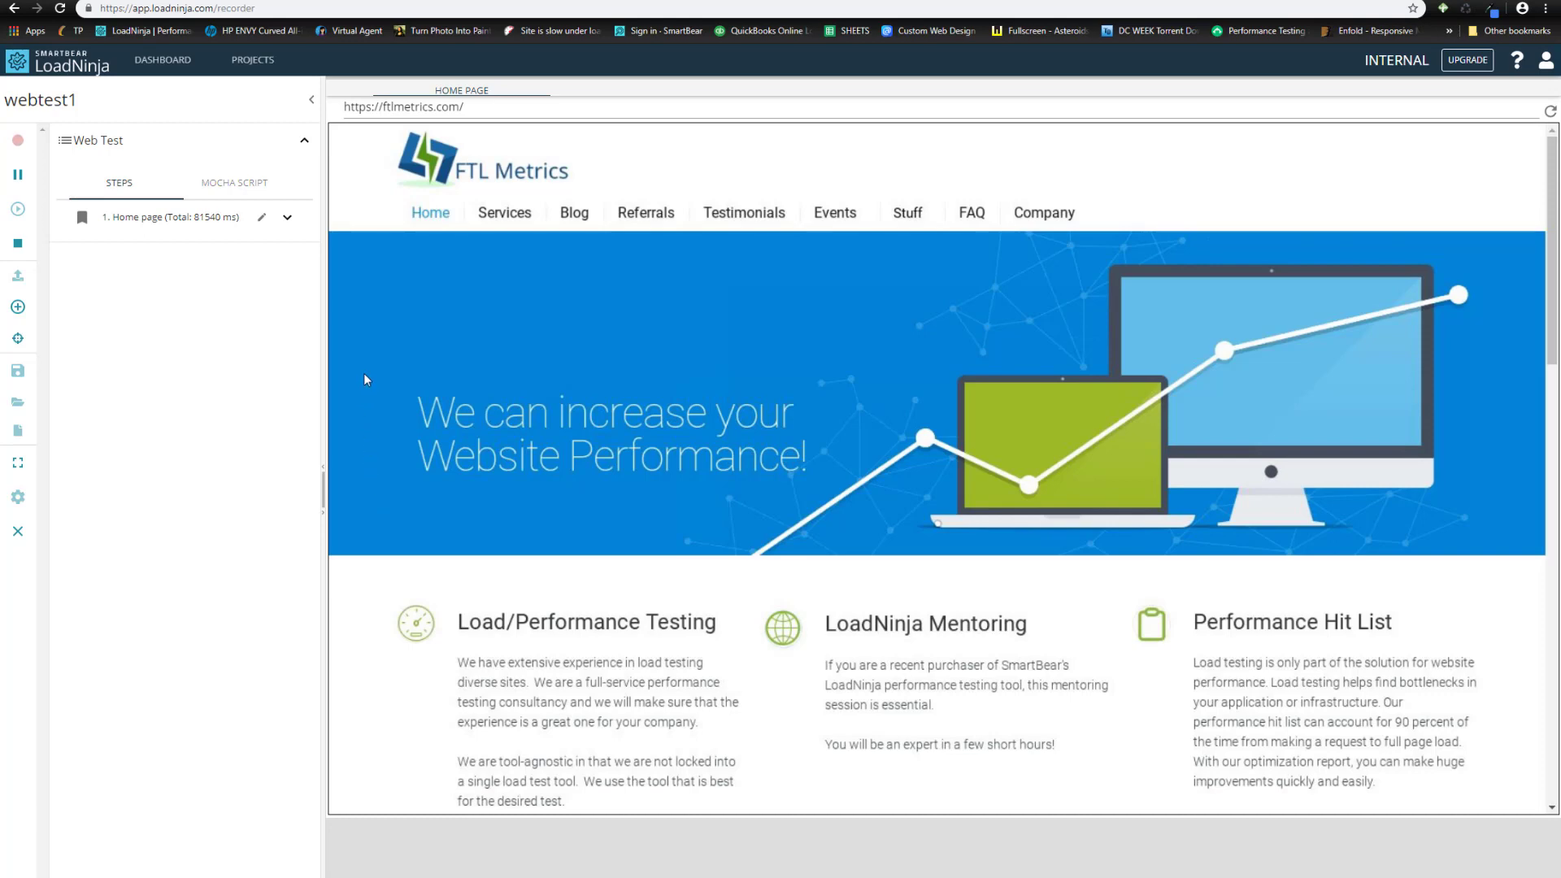
- Follow the site's Blog link so 'Section: Blog | FTL Metrics' becomes step 2
{"action": "left_click", "coordinate": [575, 214]}
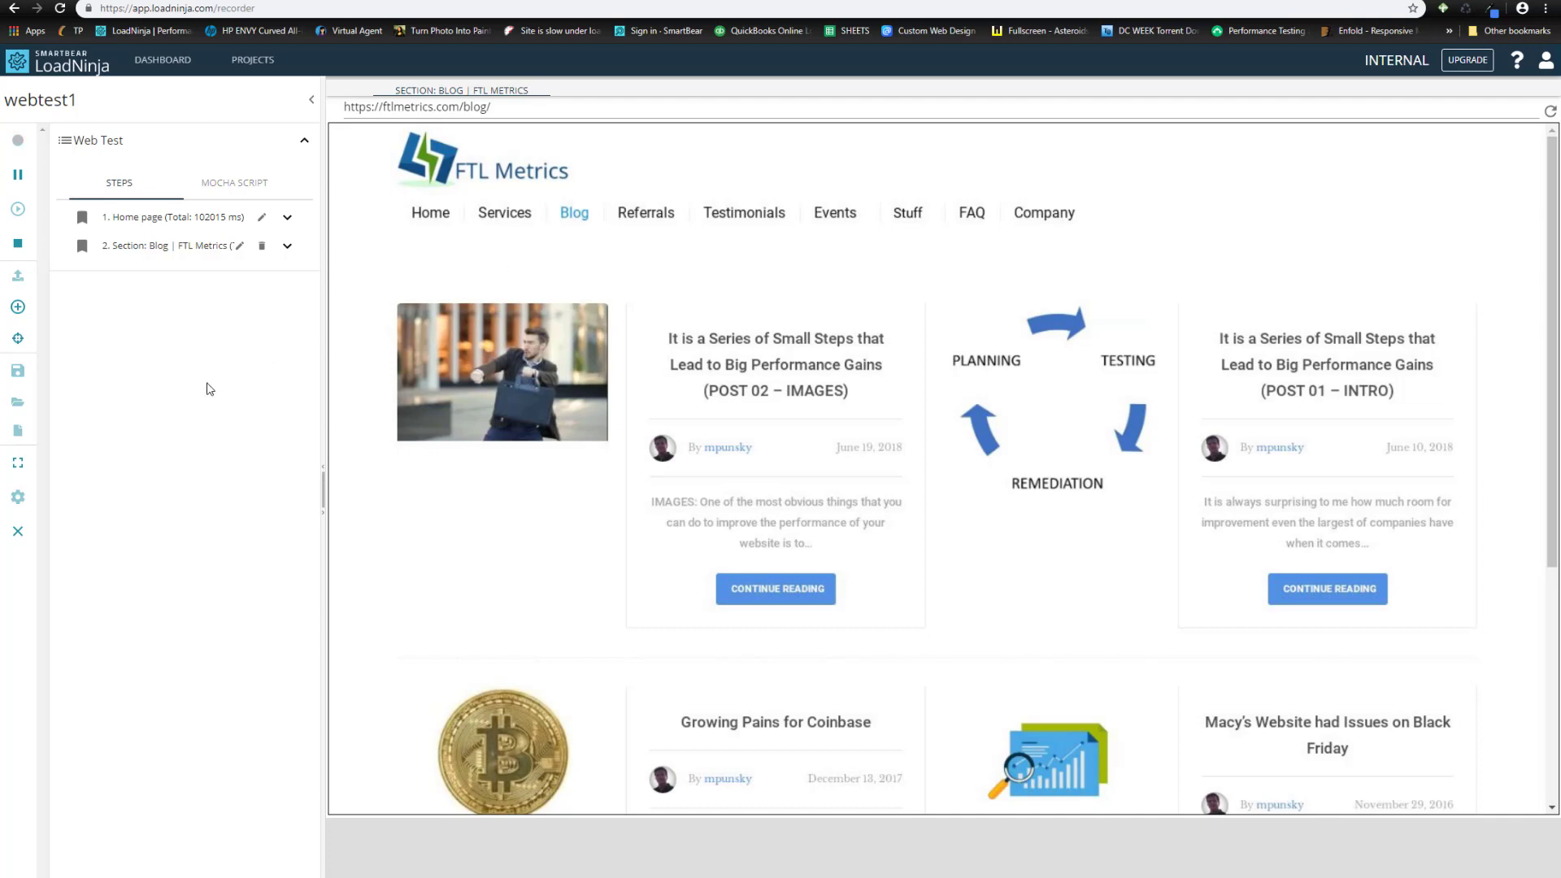
- Add a Page Contains validation 'Small' with value 'Small' to the Blog step
{"action": "left_click", "coordinate": [18, 342]}
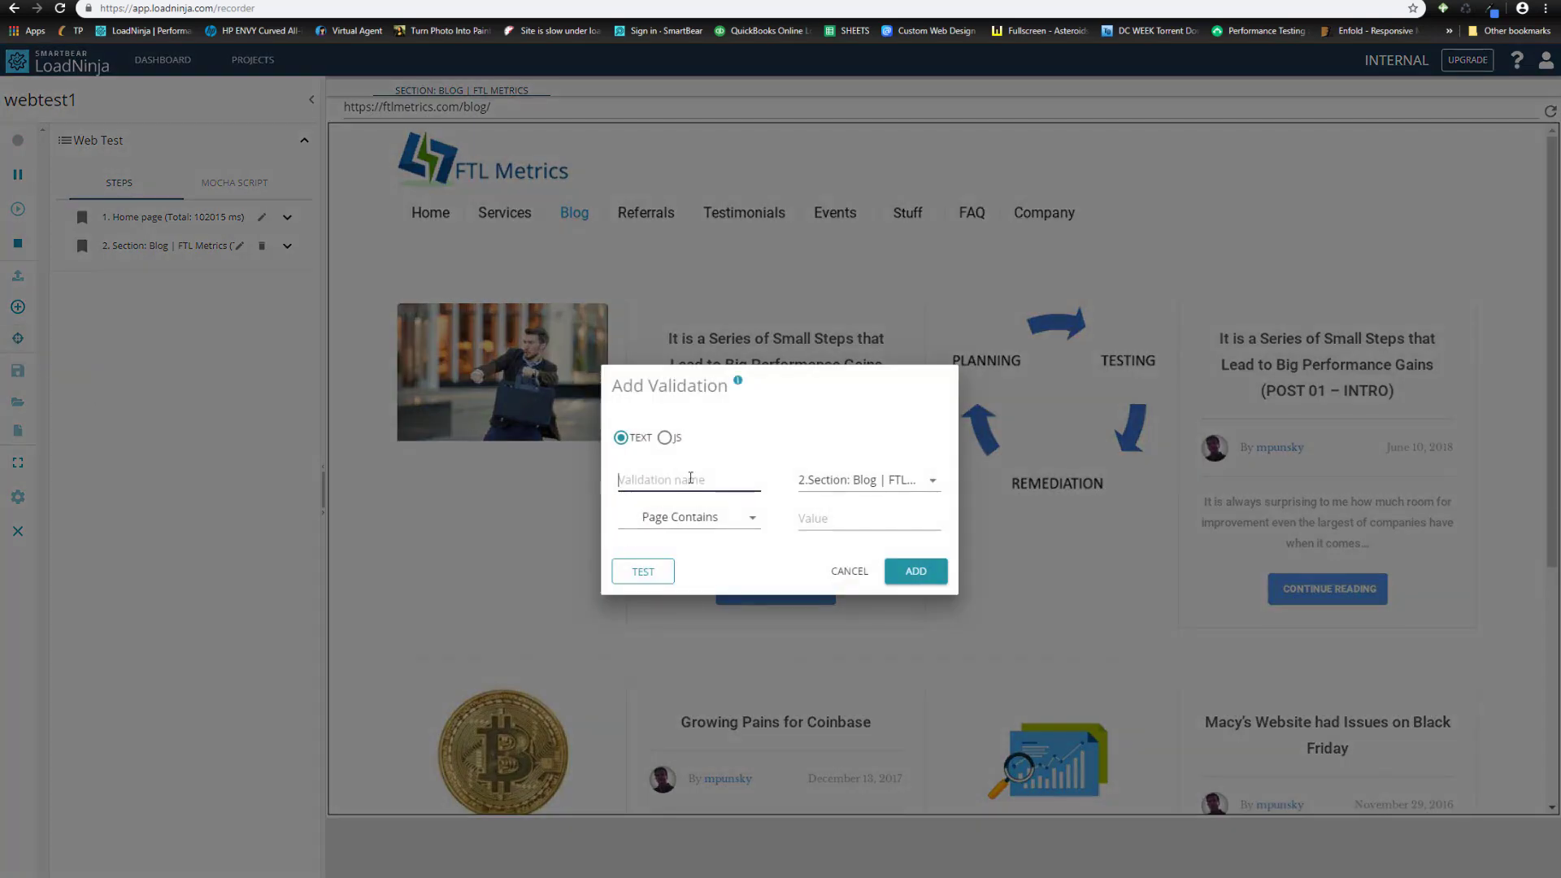
{"action": "type", "text": "Small"}
{"action": "left_click", "coordinate": [847, 521]}
{"action": "type", "text": "Small"}
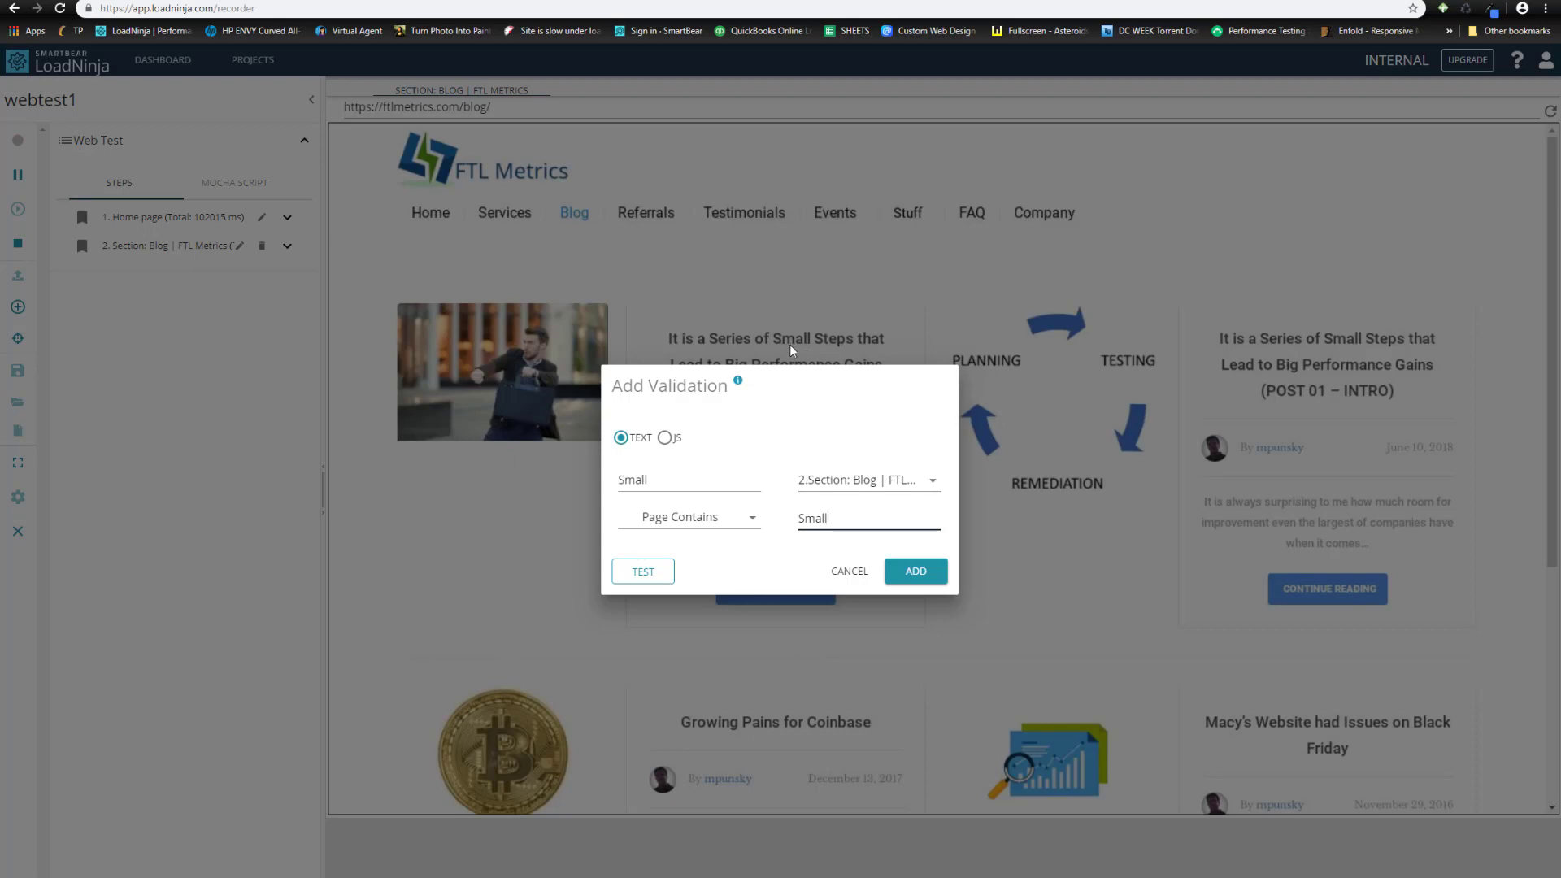
{"action": "left_click", "coordinate": [917, 574]}
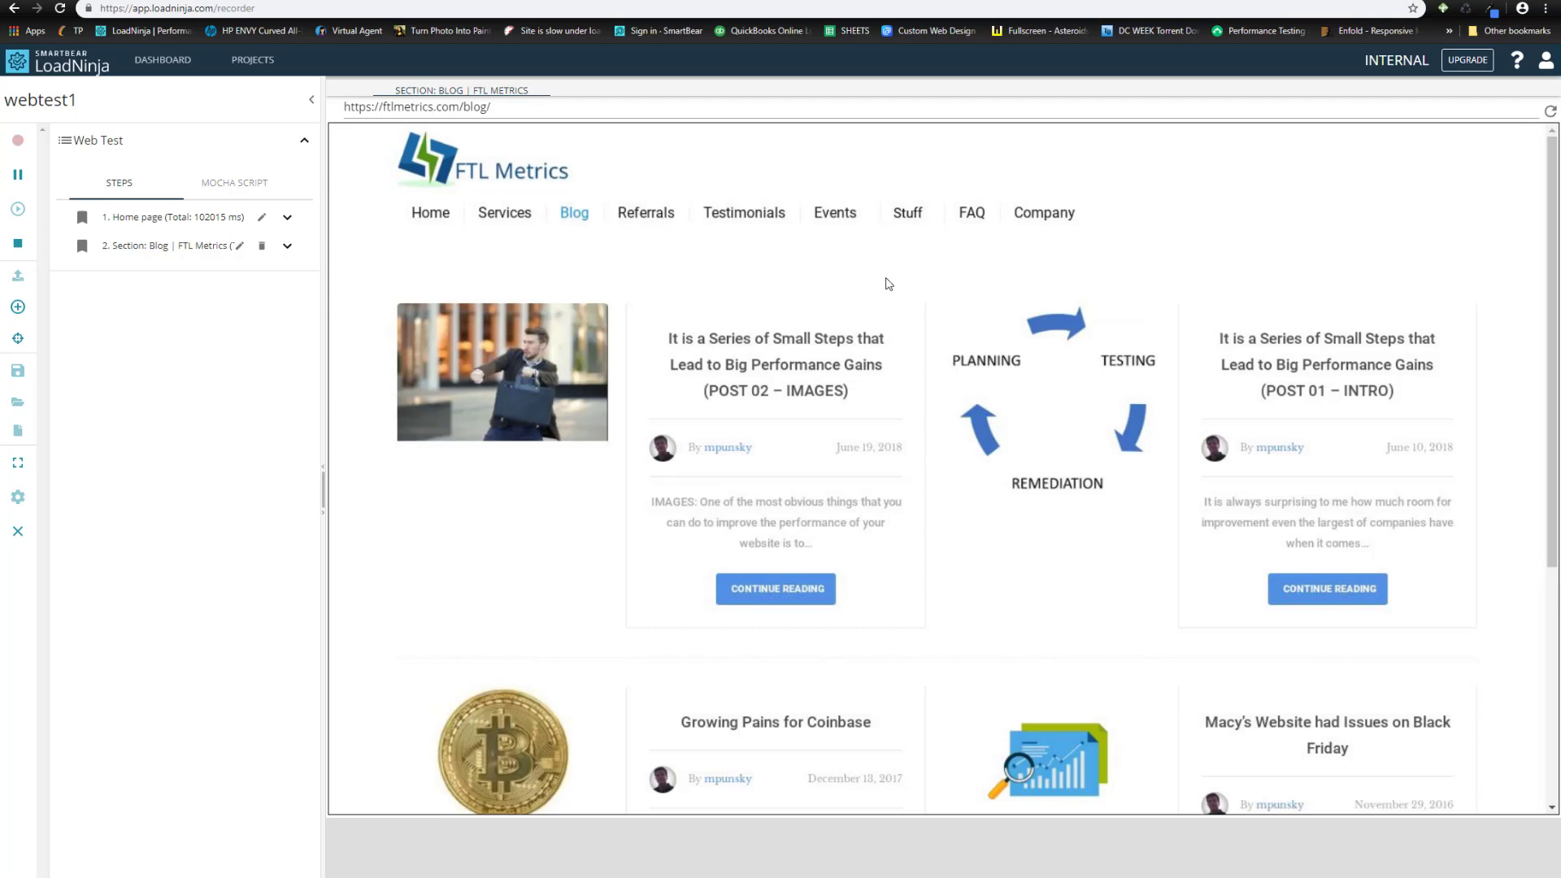
- Record the Events page as step 3 and add an 'Importance' text validation to it
{"action": "left_click", "coordinate": [836, 213]}
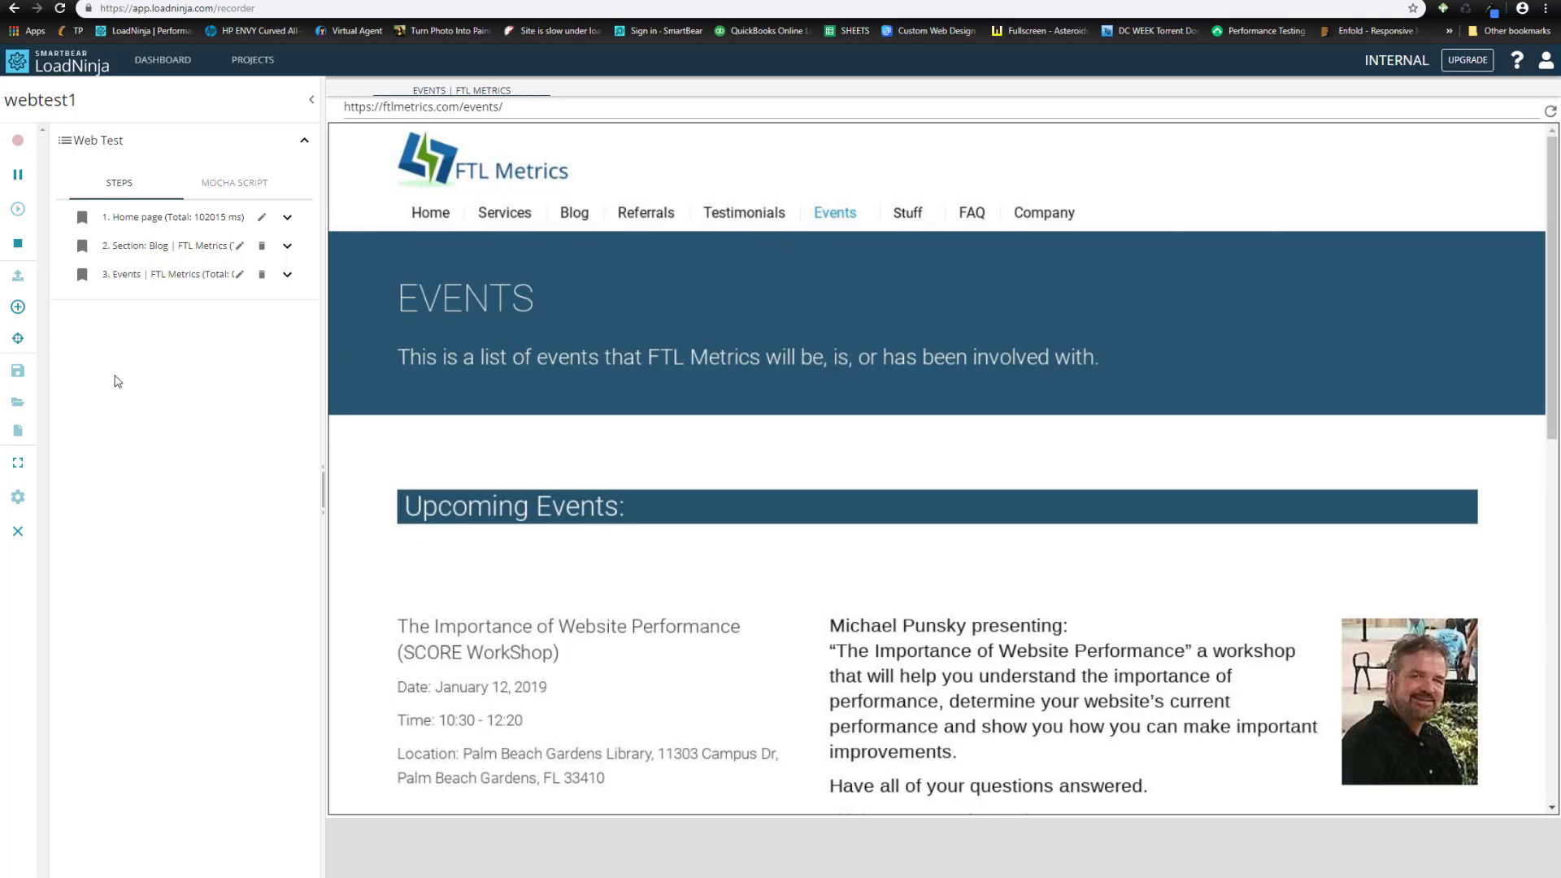
{"action": "left_click", "coordinate": [17, 339]}
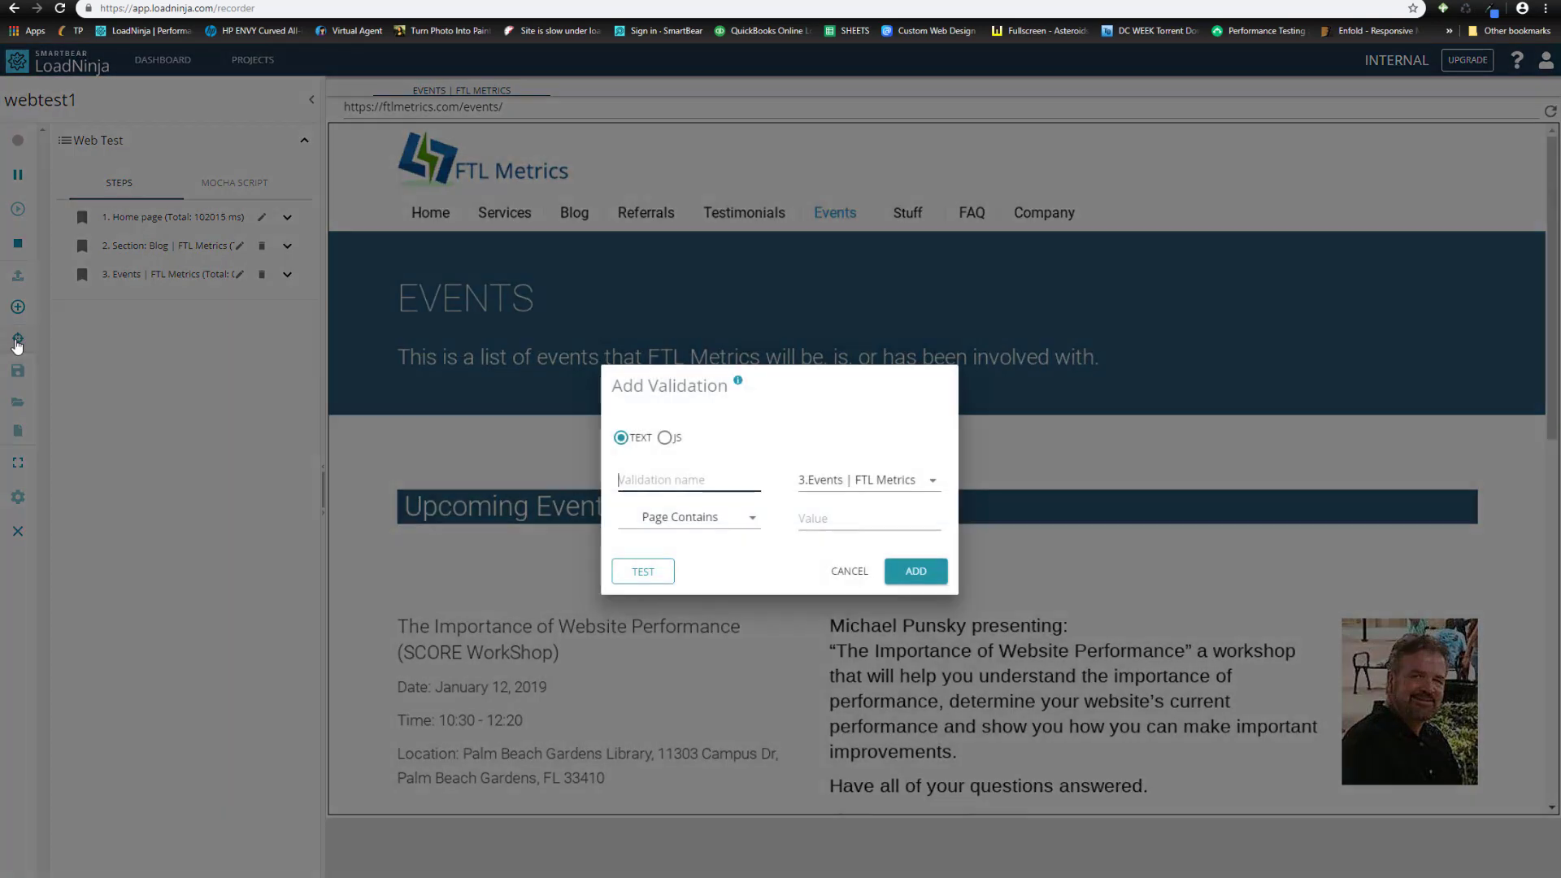
{"action": "left_click", "coordinate": [725, 481]}
{"action": "type", "text": "Importance"}
{"action": "left_click", "coordinate": [807, 519]}
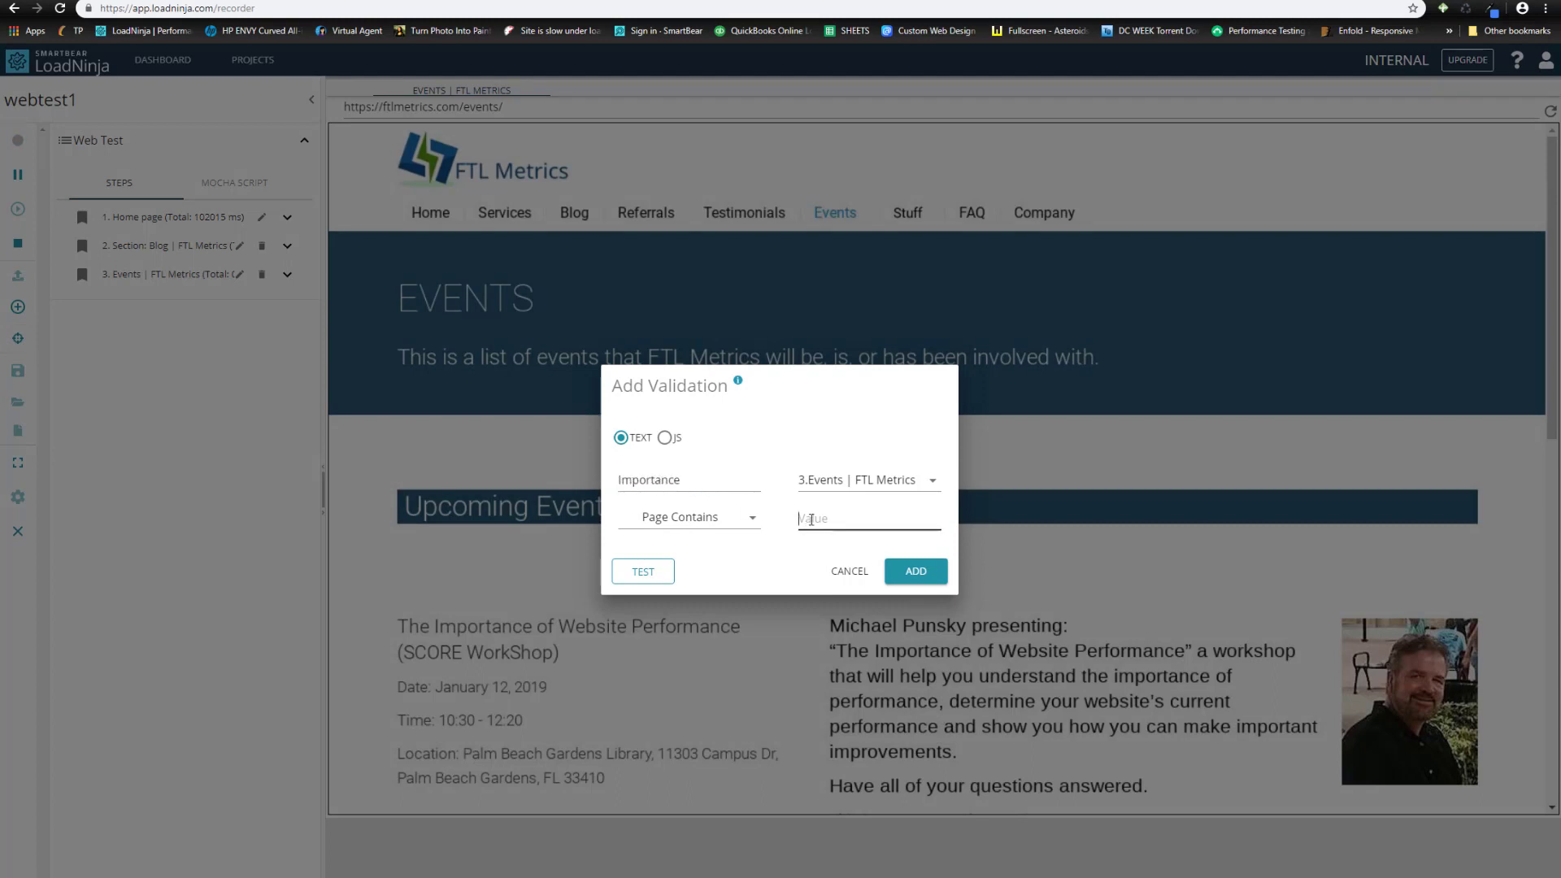
{"action": "type", "text": "Importance"}
{"action": "left_click", "coordinate": [923, 574]}
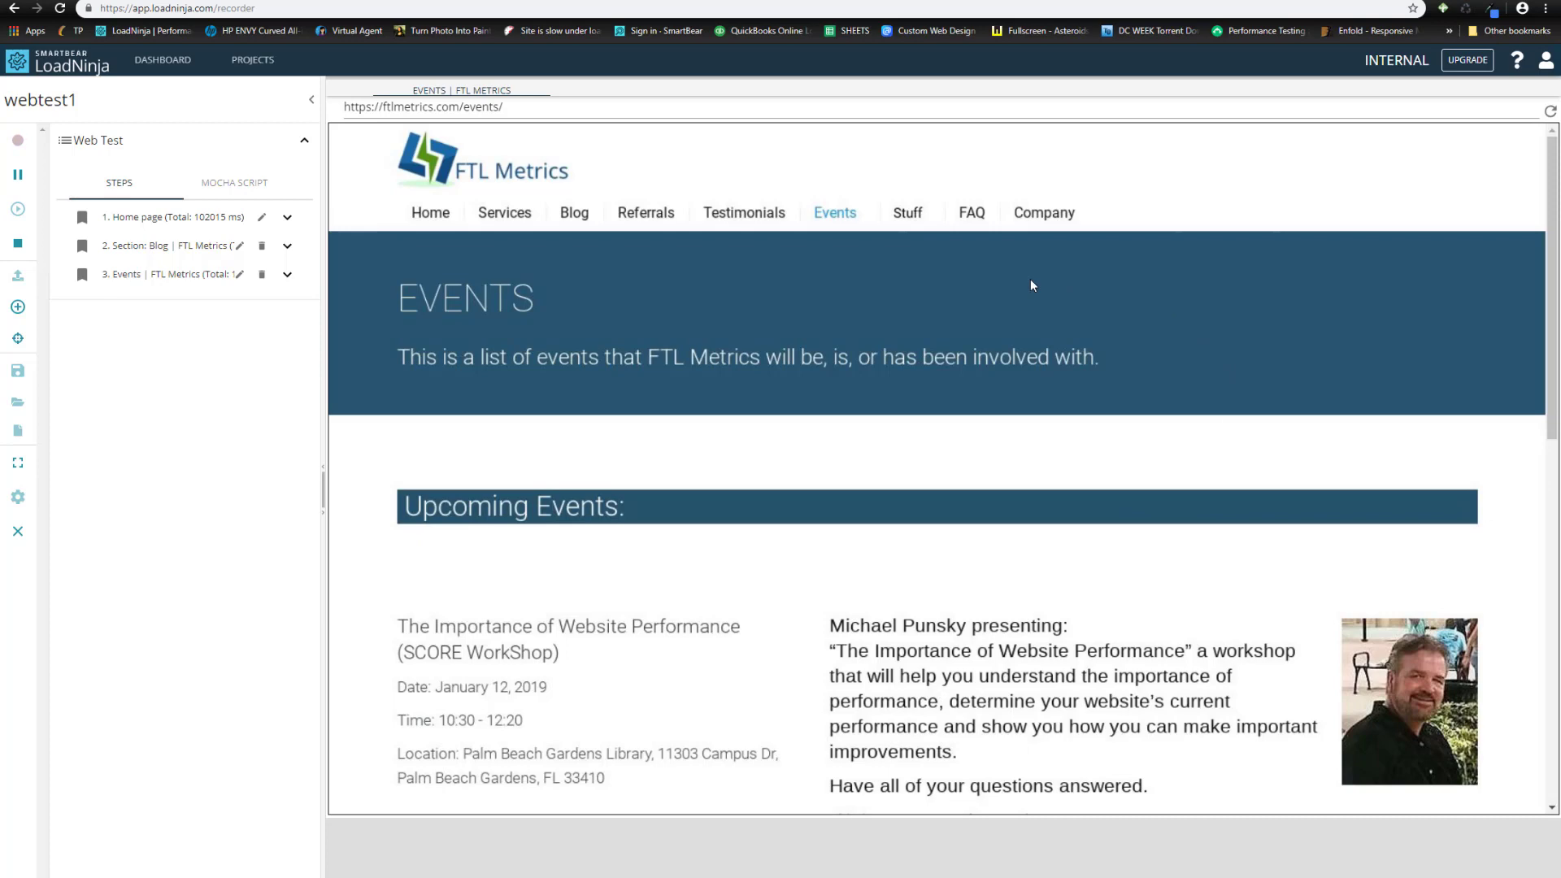
{"action": "mouse_move", "coordinate": [1059, 216]}
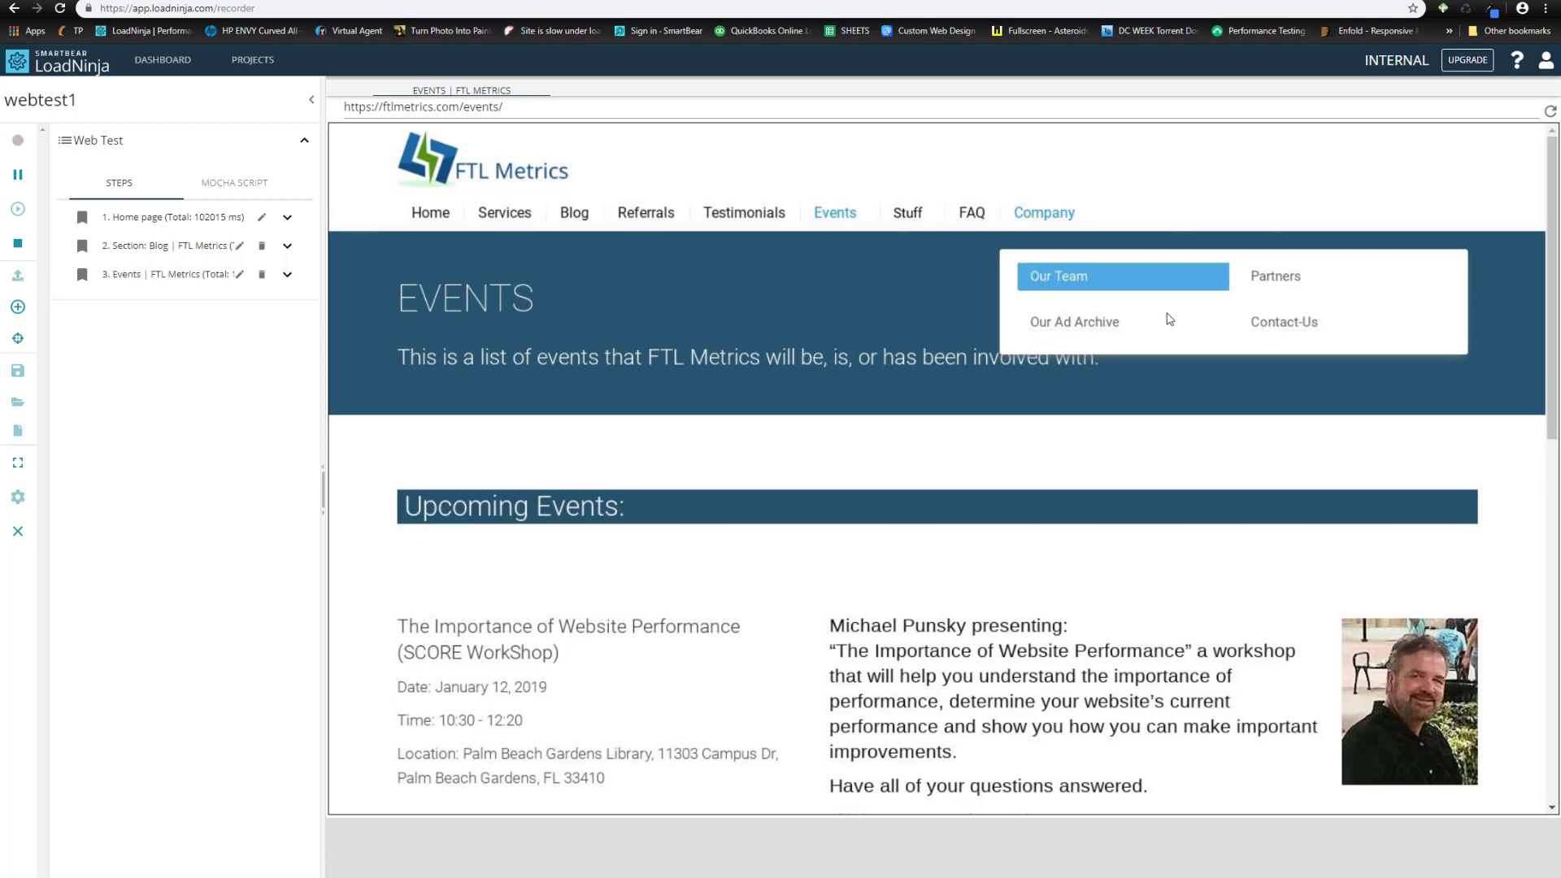
- Open the Contact-Us page and enter the first name, last name and email address
{"action": "left_click", "coordinate": [1281, 324]}
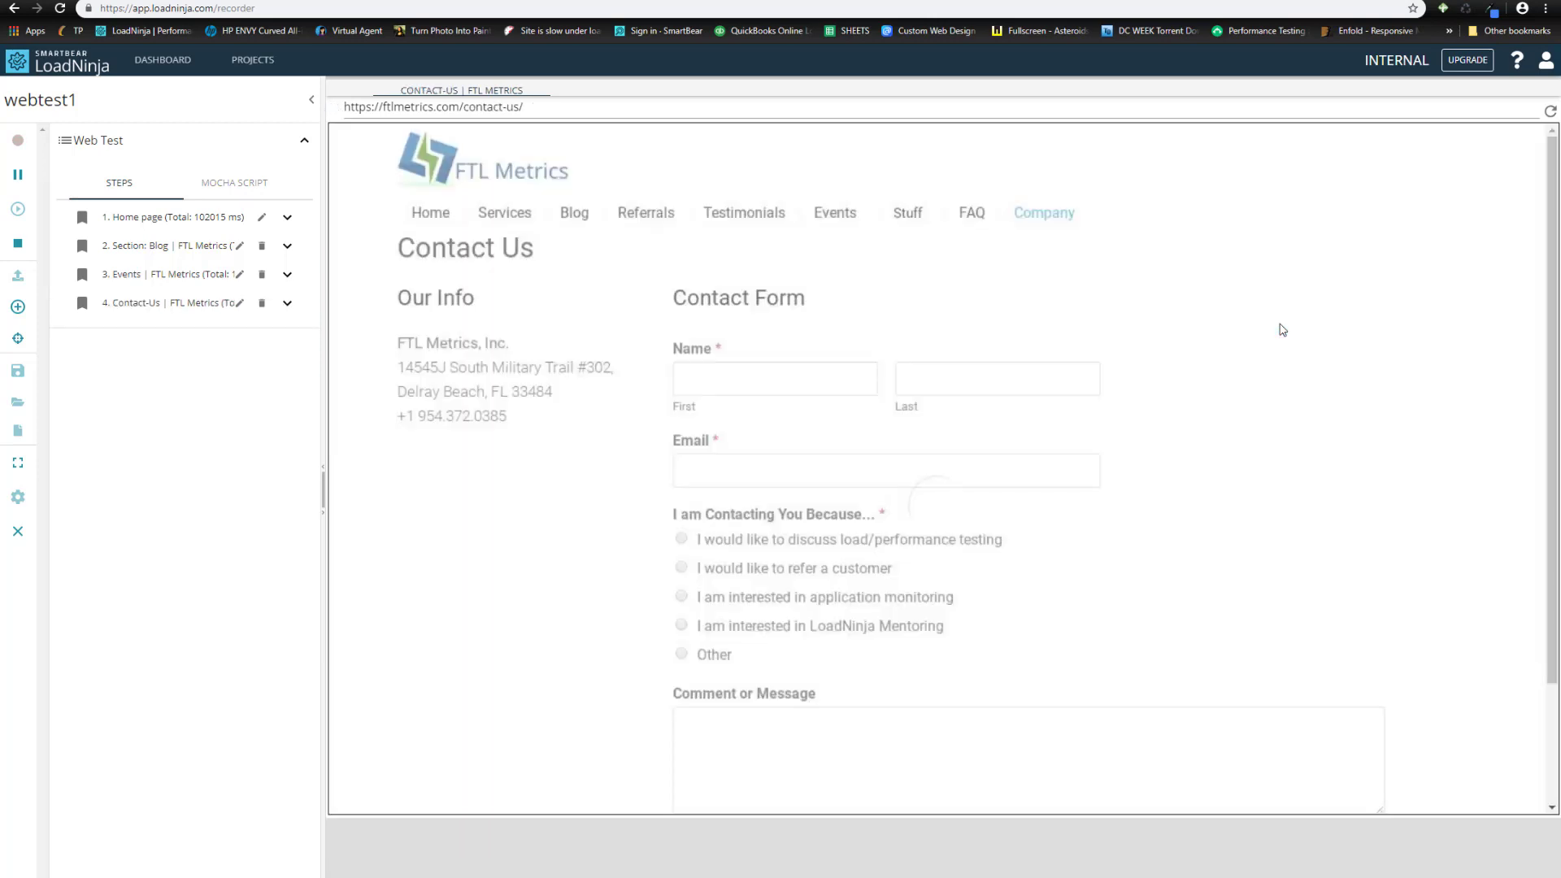
{"action": "left_click", "coordinate": [801, 376]}
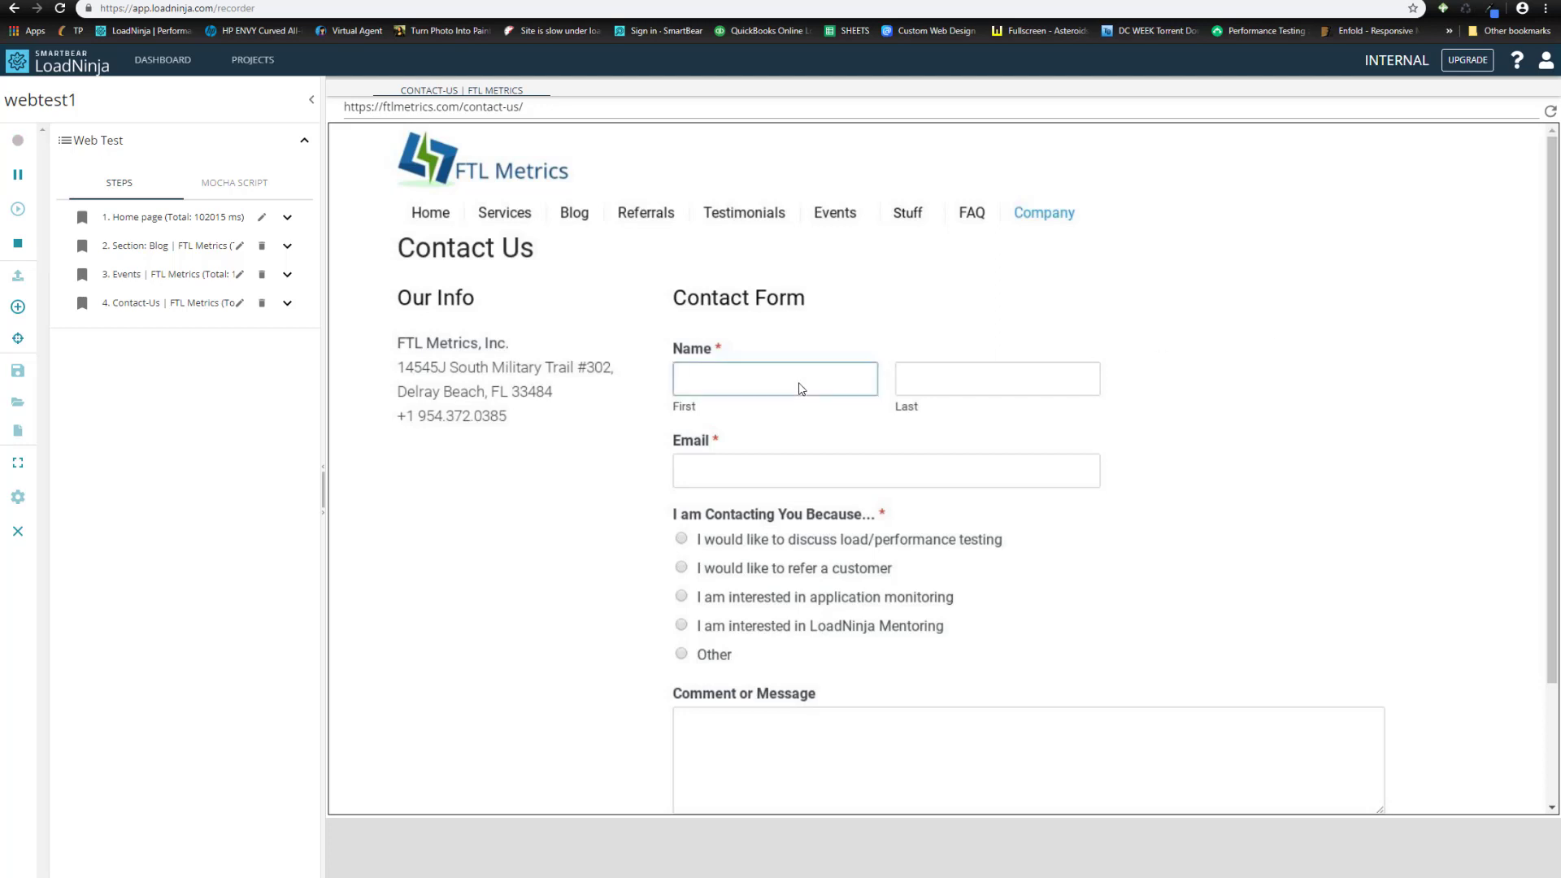
{"action": "key", "text": "Tab"}
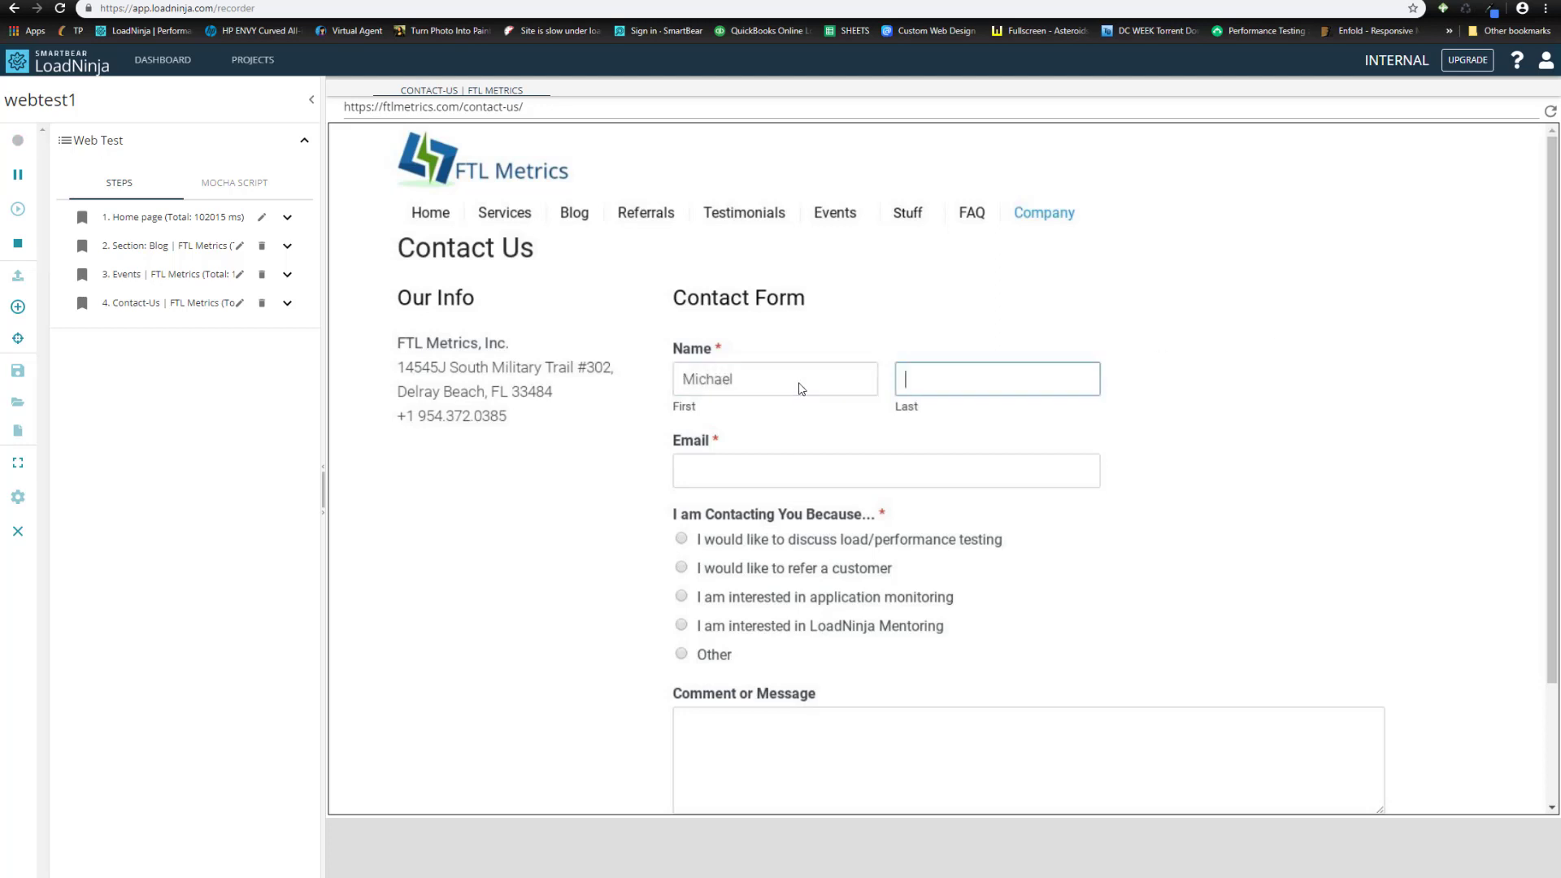
{"action": "key", "text": "Tab"}
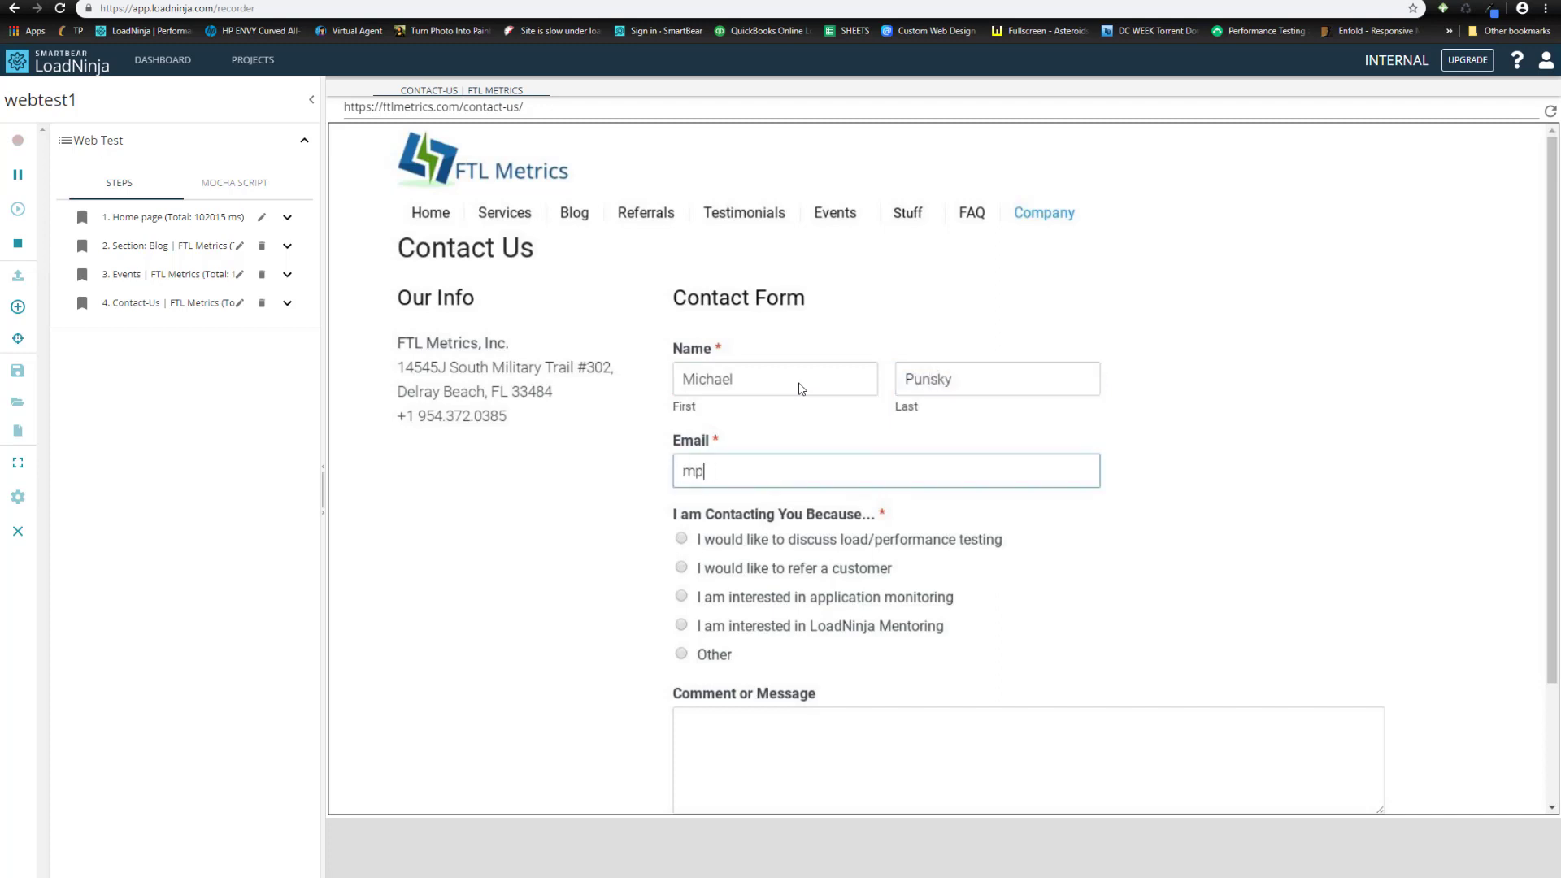
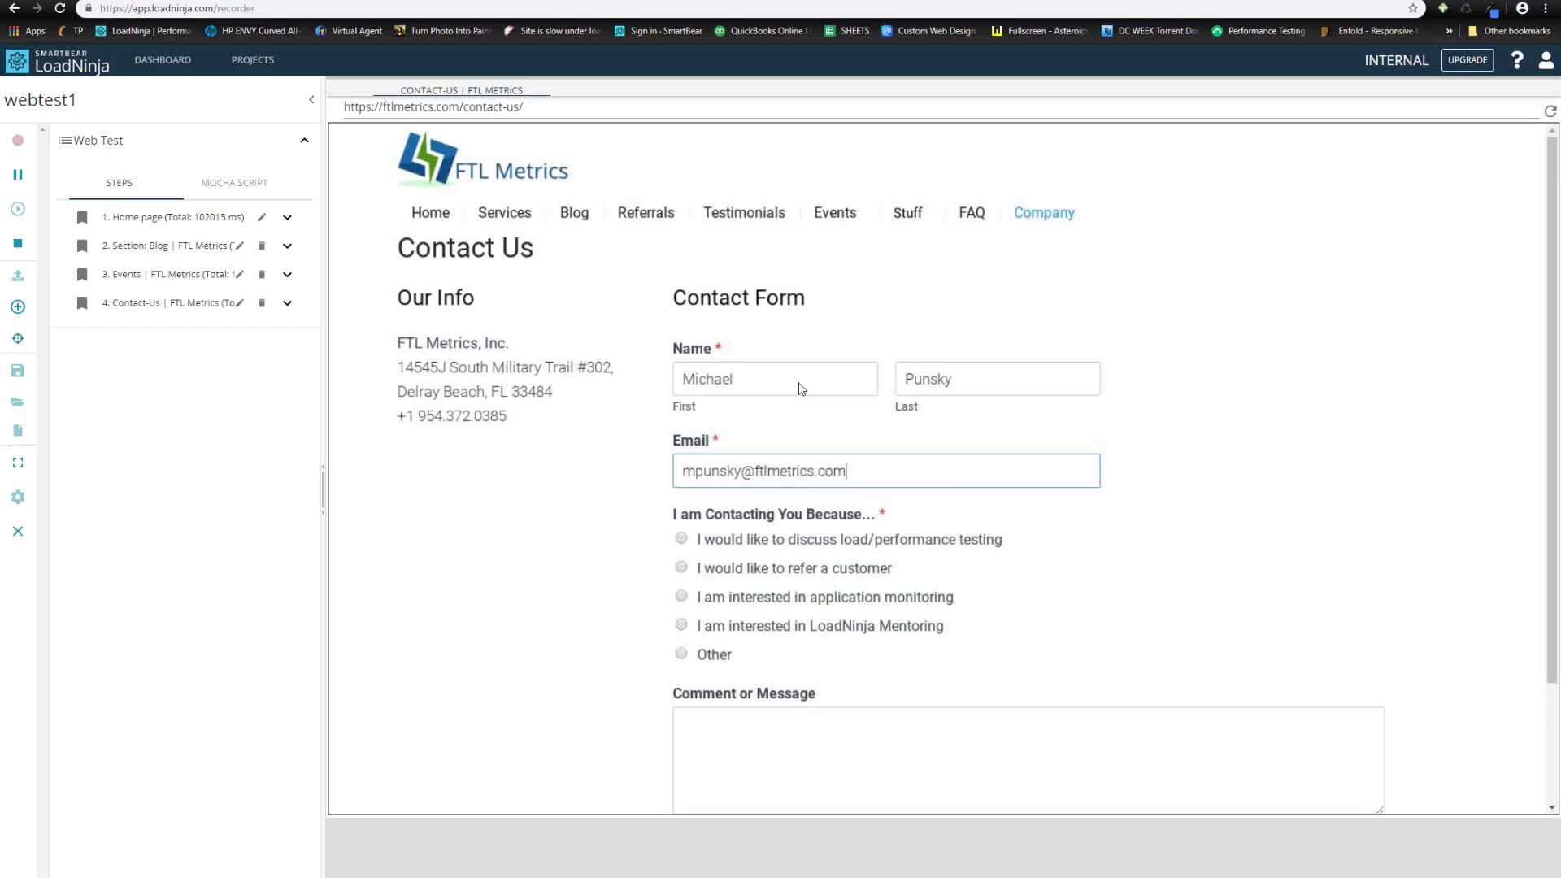
- Choose load/performance testing as the reason, enter the comment 'test', and submit
{"action": "left_click", "coordinate": [682, 540]}
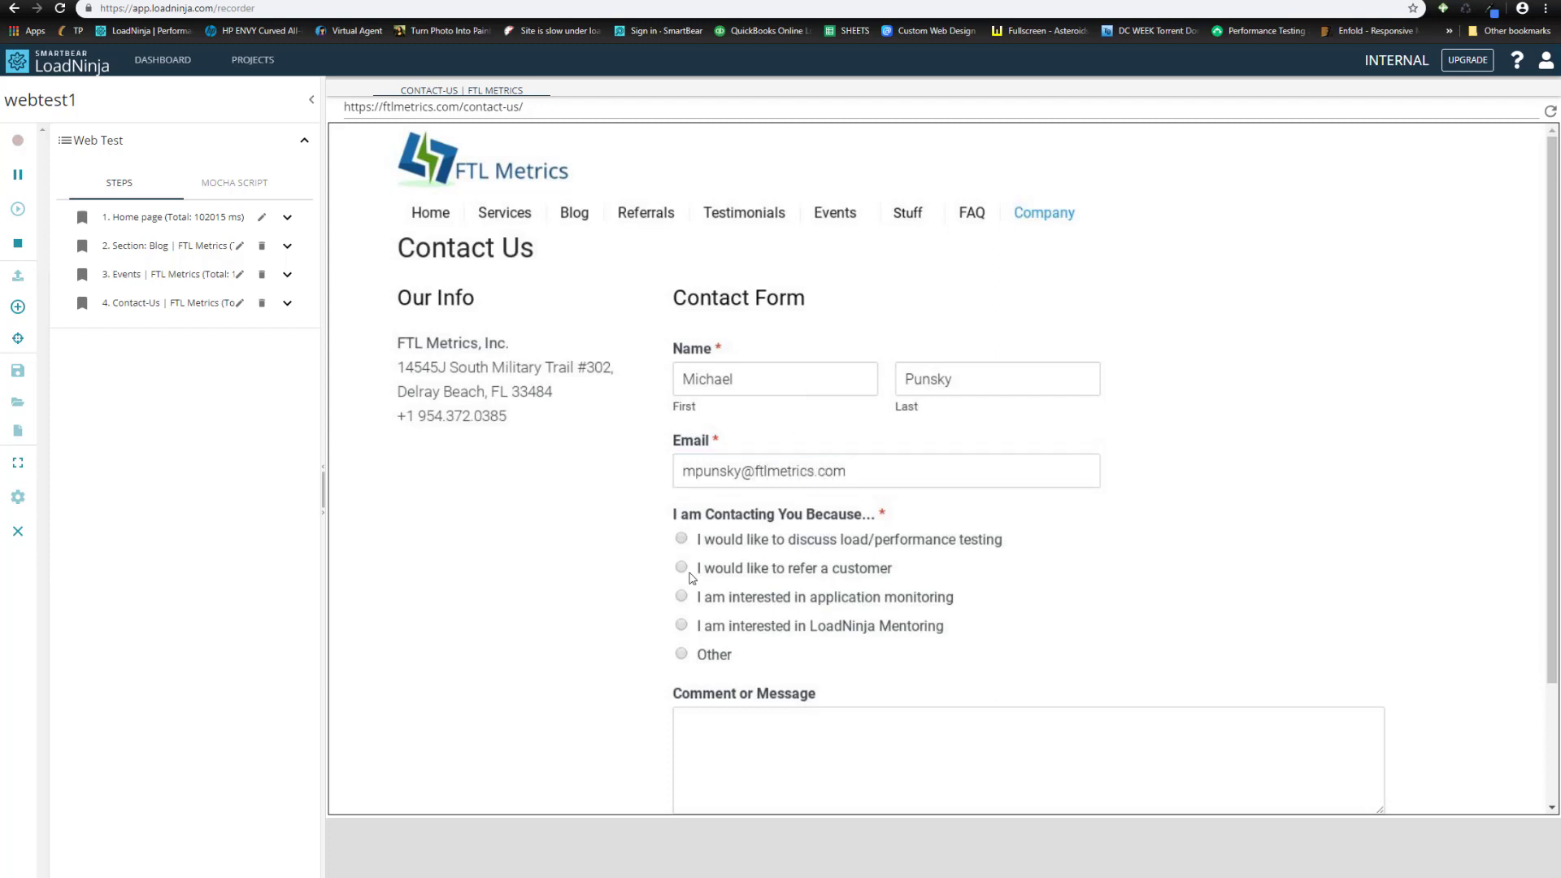
{"action": "left_click", "coordinate": [708, 728]}
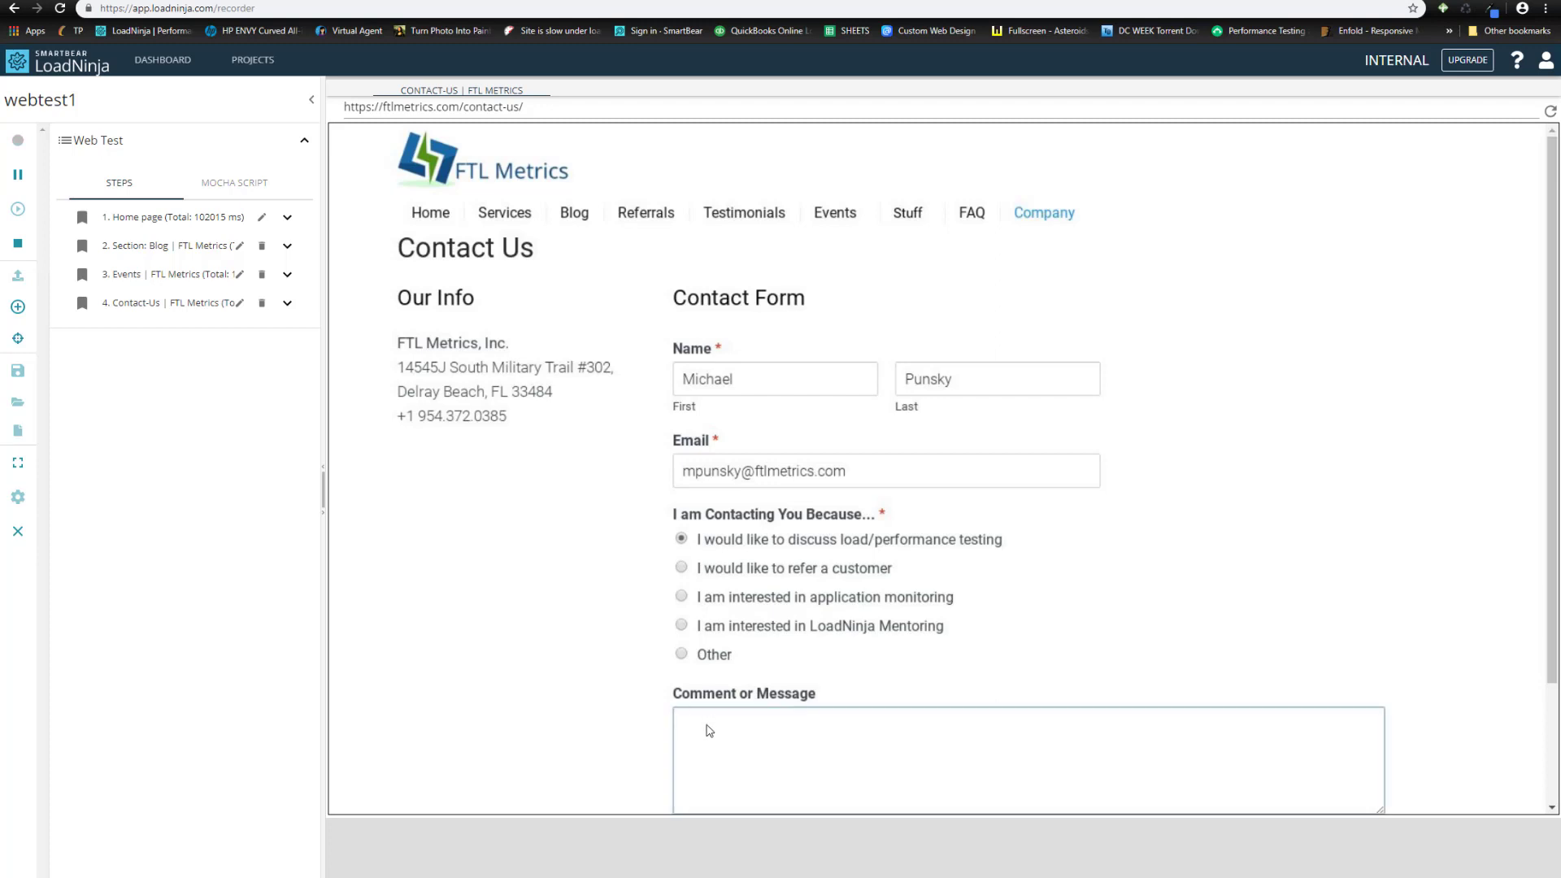
{"action": "type", "text": "test"}
{"action": "scroll", "coordinate": [560, 691], "scroll_direction": "down", "scroll_amount": 3}
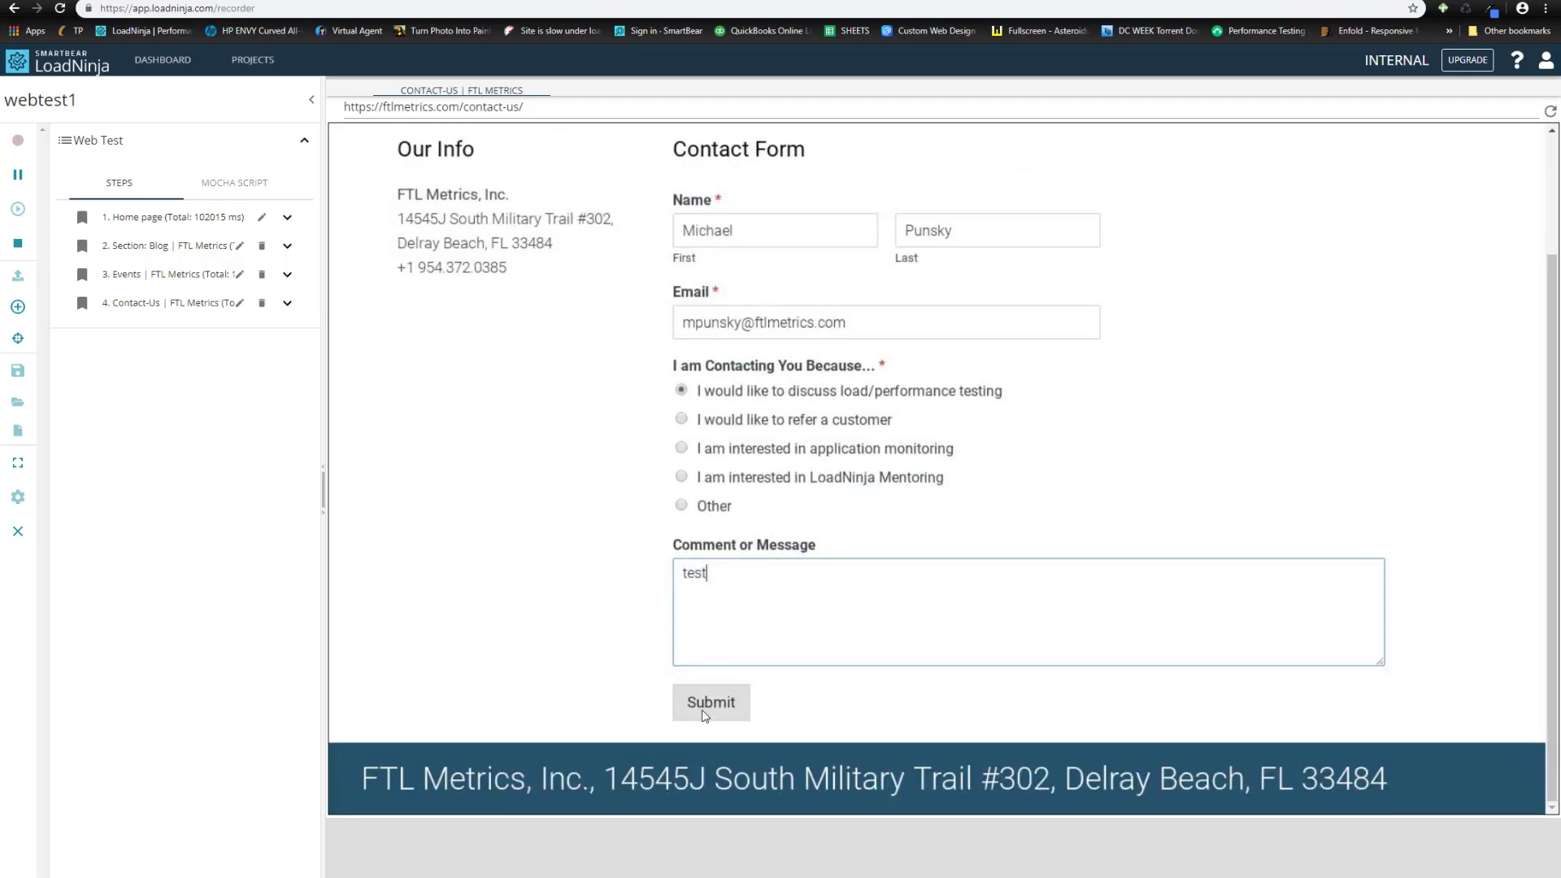
{"action": "left_click", "coordinate": [703, 712]}
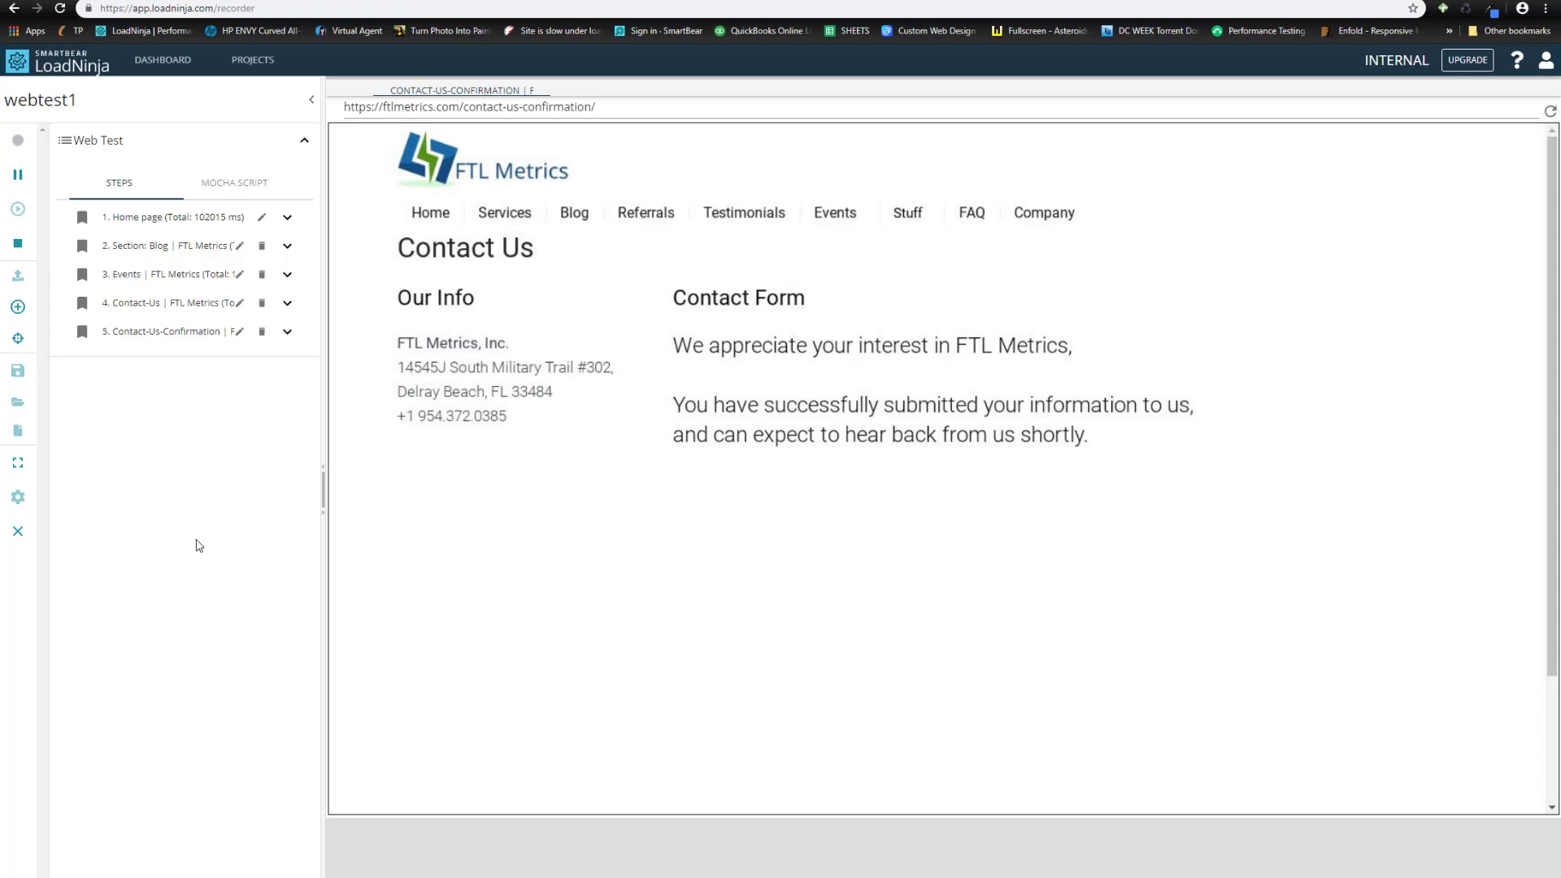
- Stop recording once Contact-Us-Confirmation is captured as step 5
{"action": "left_click", "coordinate": [18, 246]}
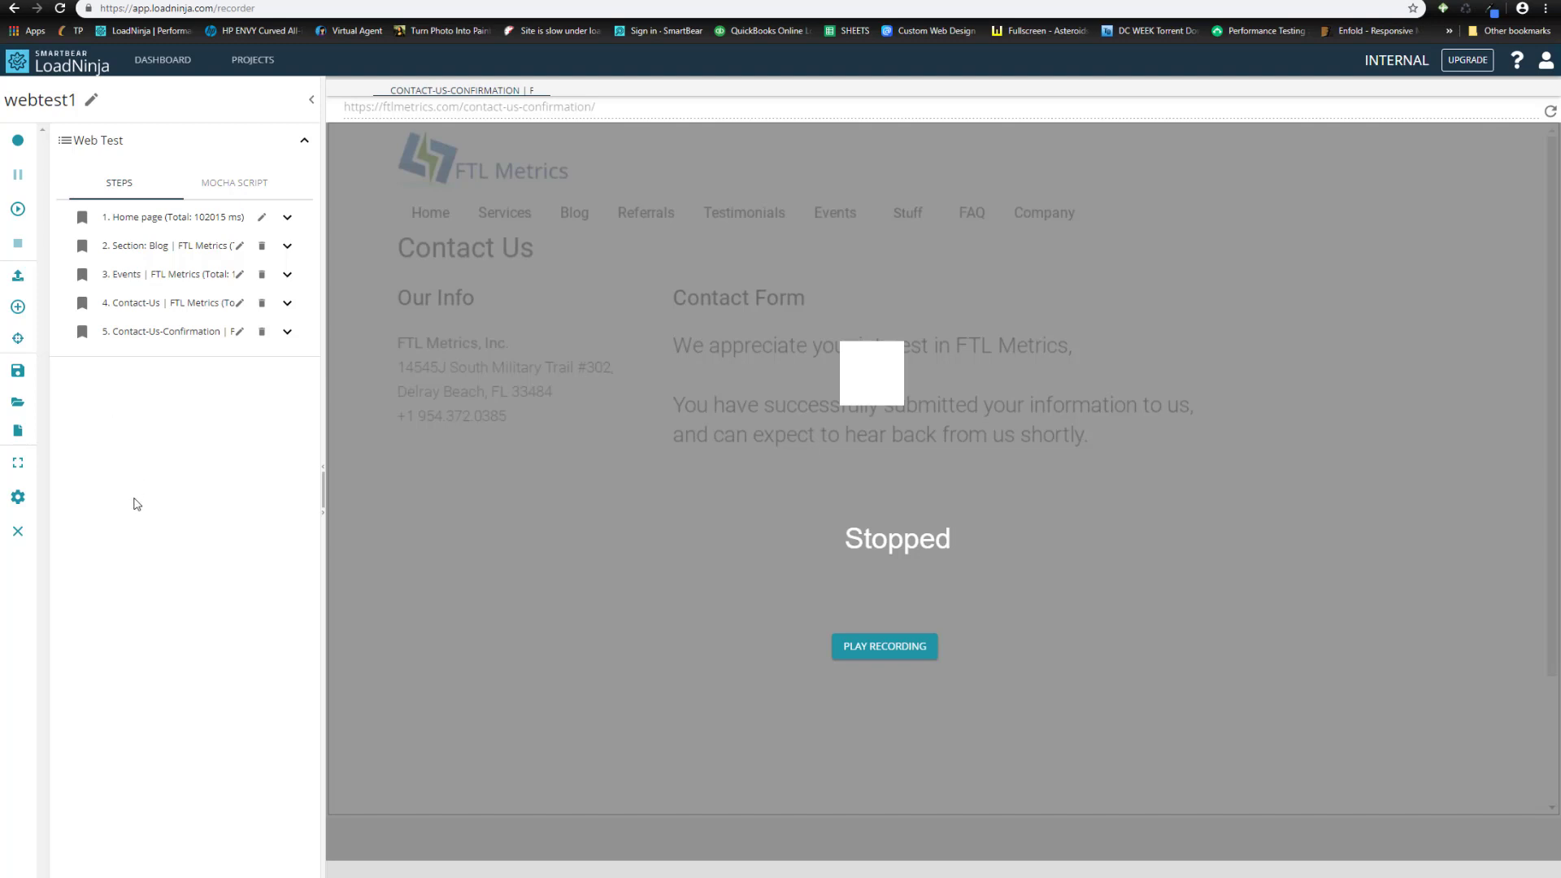
- Change the recorder's Think time setting to Minimum and close the settings
{"action": "left_click", "coordinate": [18, 498]}
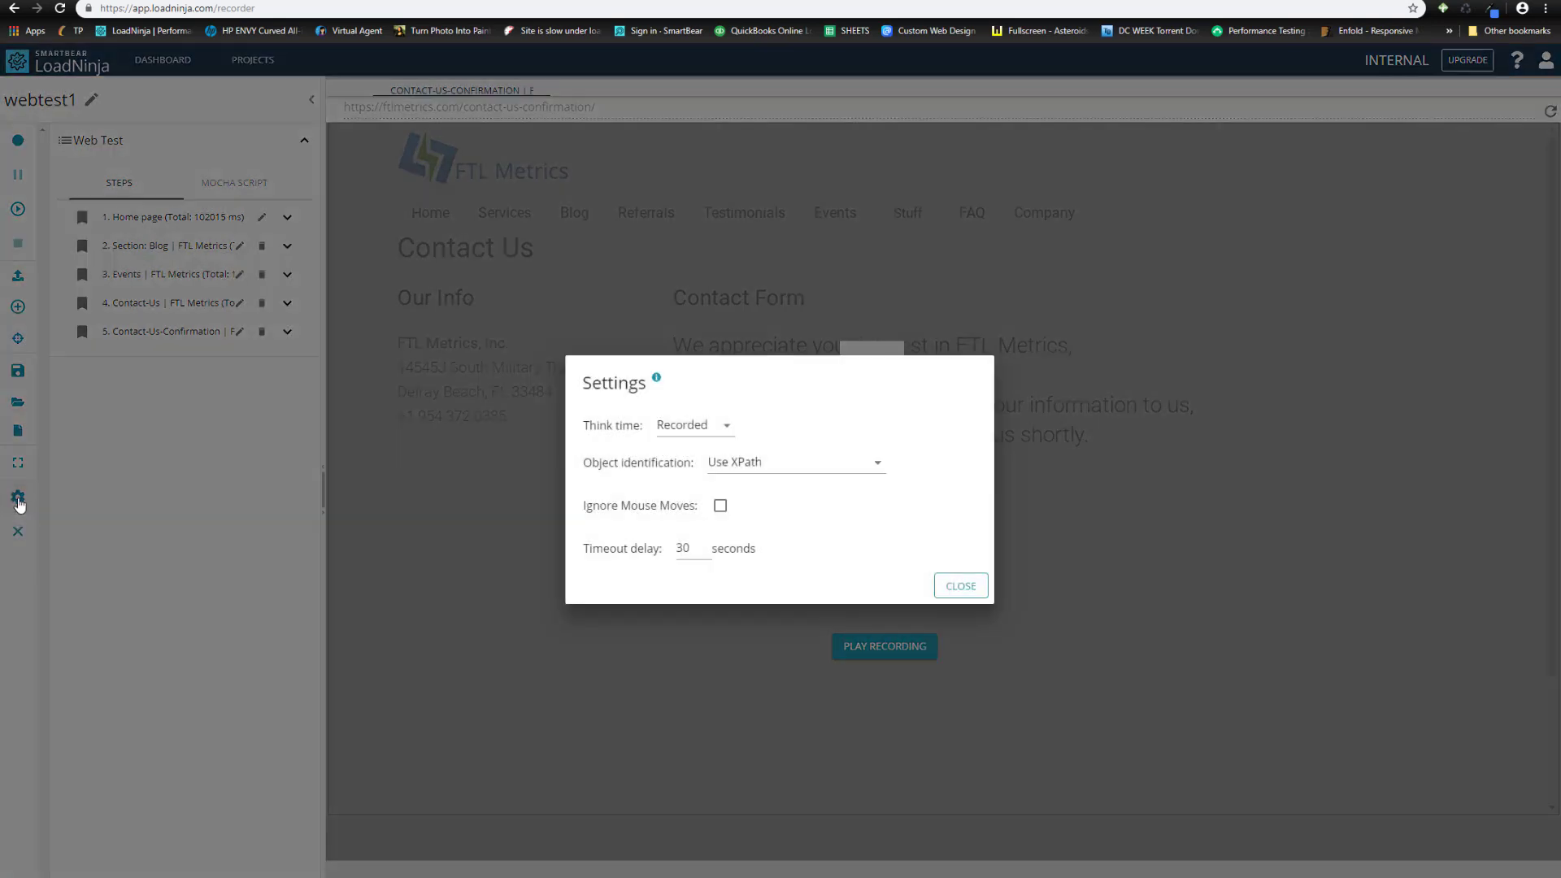
{"action": "left_click", "coordinate": [705, 425]}
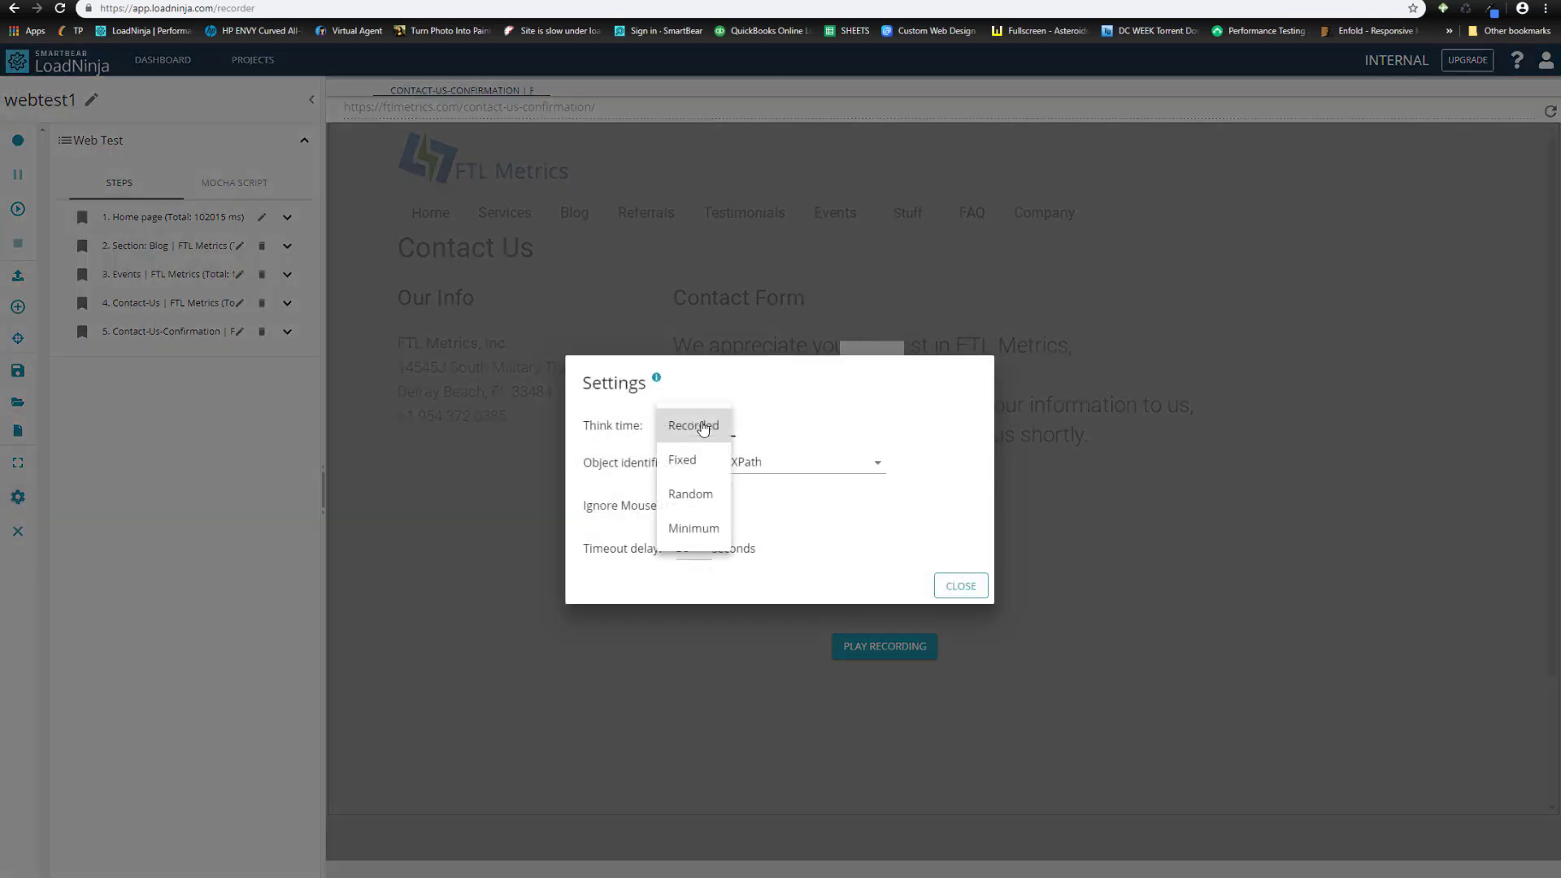
{"action": "left_click", "coordinate": [693, 529]}
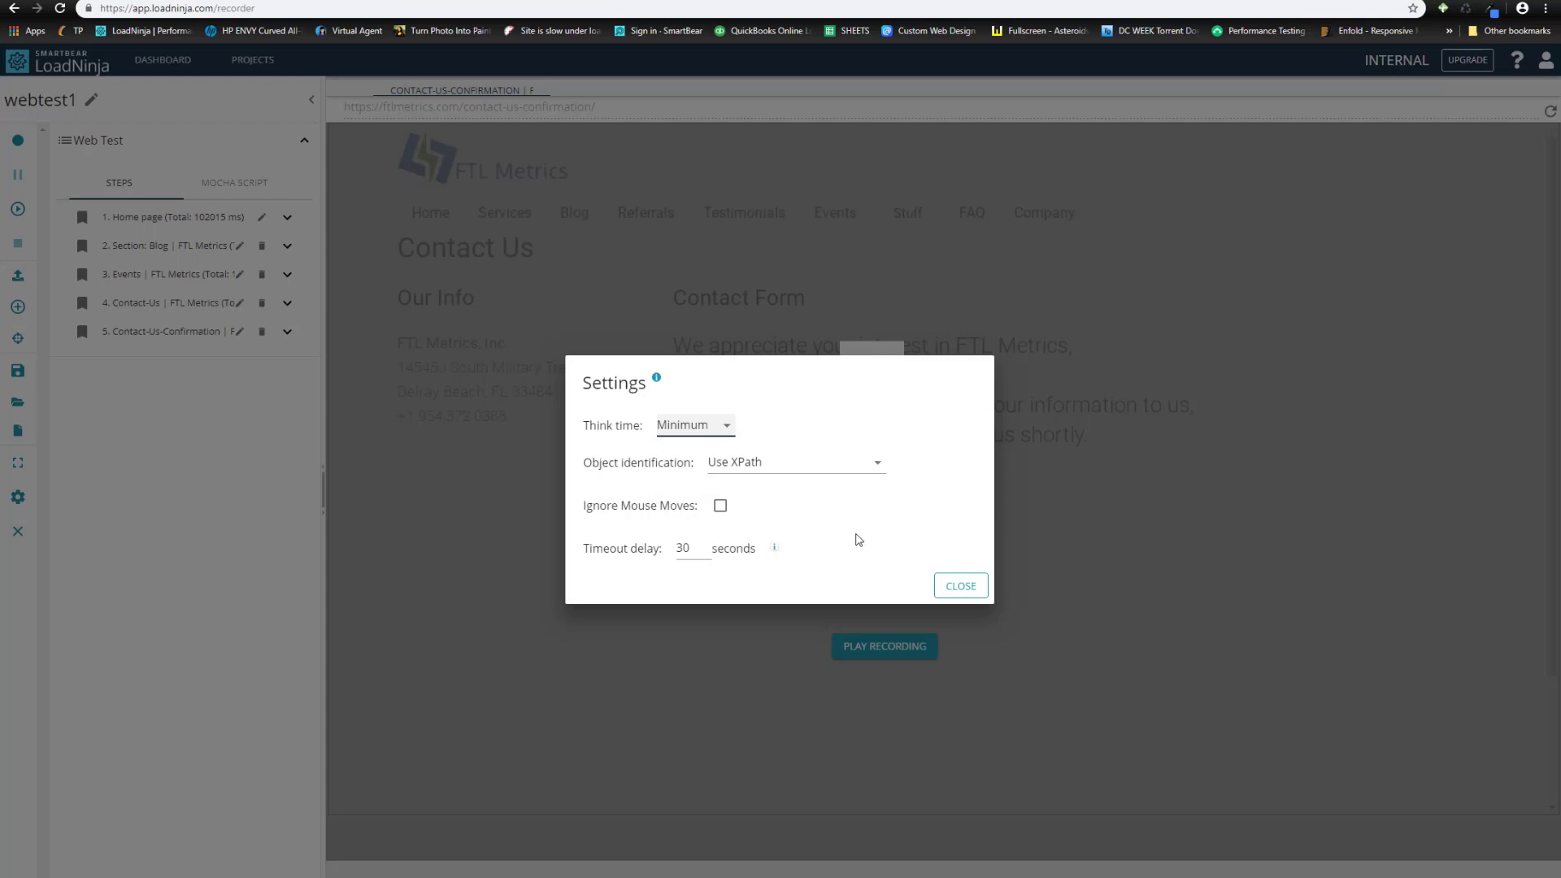
{"action": "left_click", "coordinate": [961, 586]}
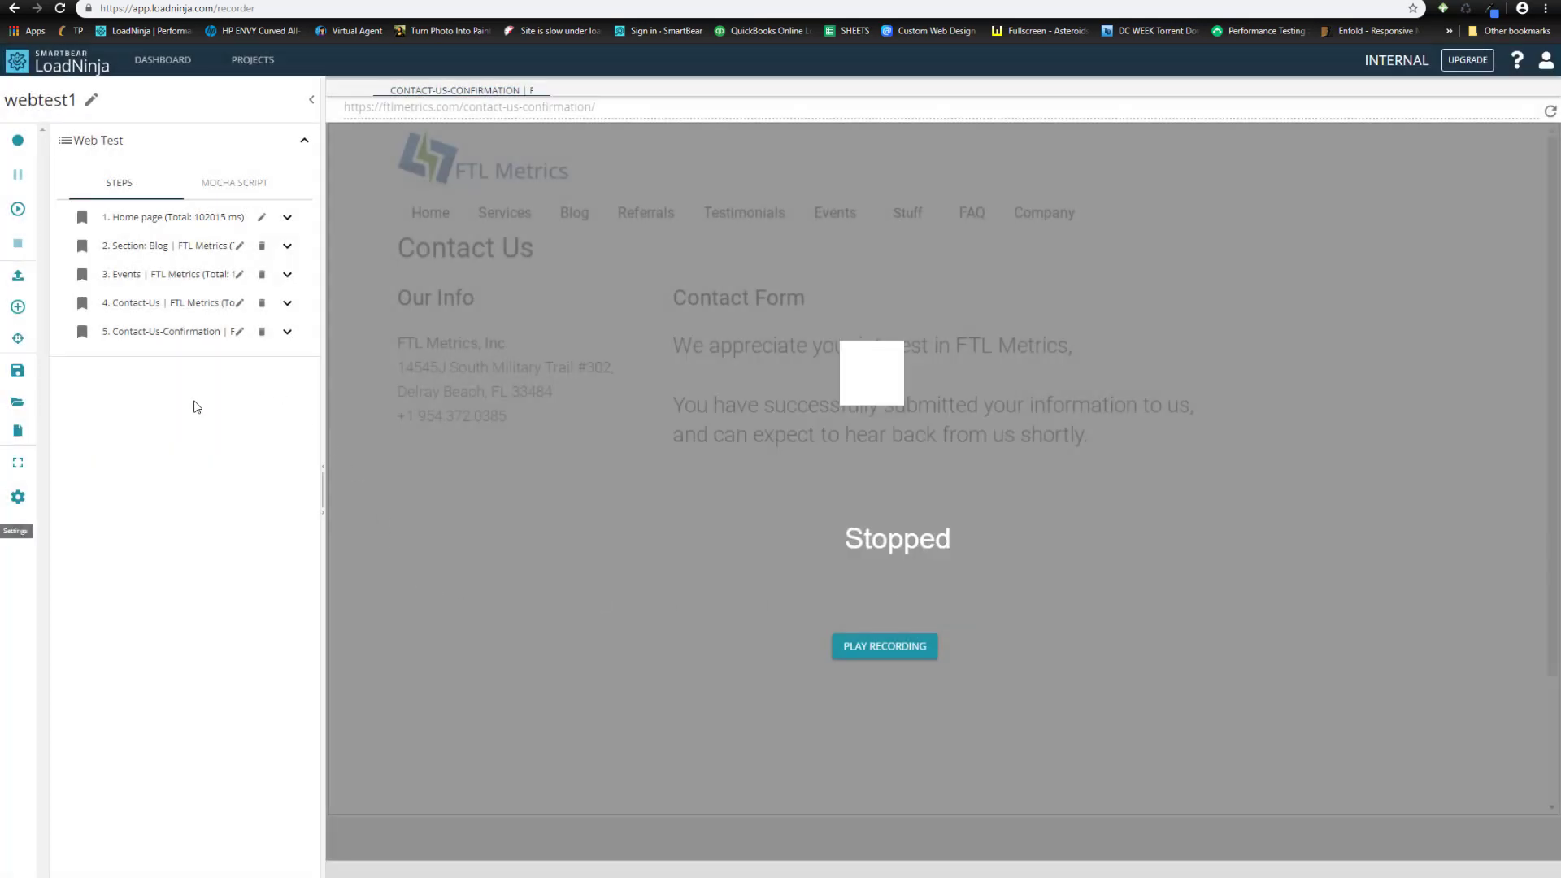
- Play back webtest1 and confirm all five steps pass in Playback Results
{"action": "left_click", "coordinate": [18, 213]}
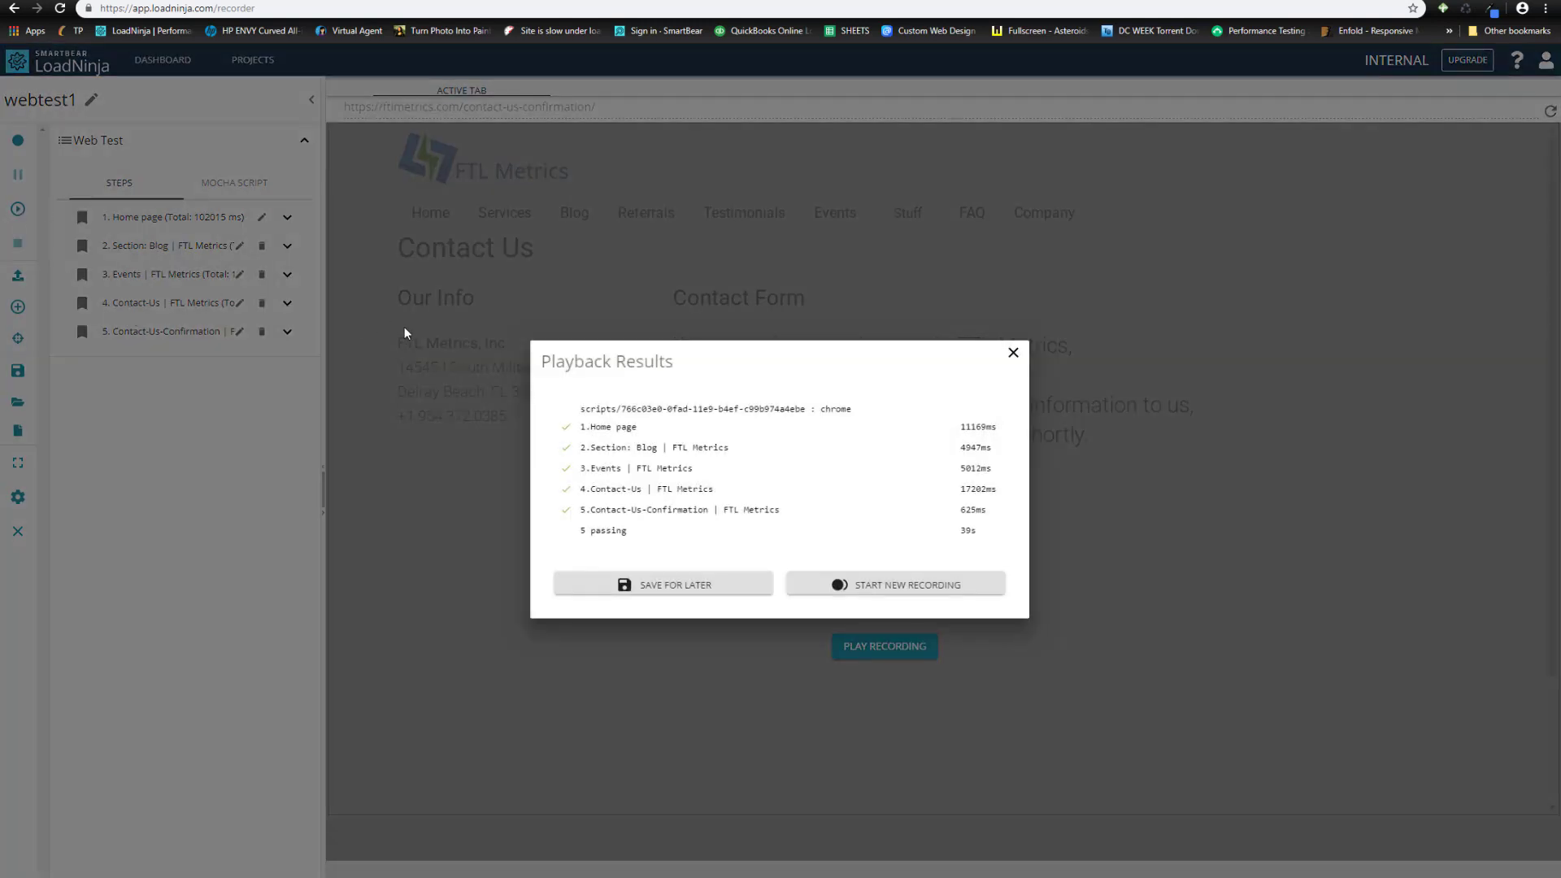
- Save the recorded five-step script for later under the name SCRIPT-01
{"action": "left_click", "coordinate": [658, 587]}
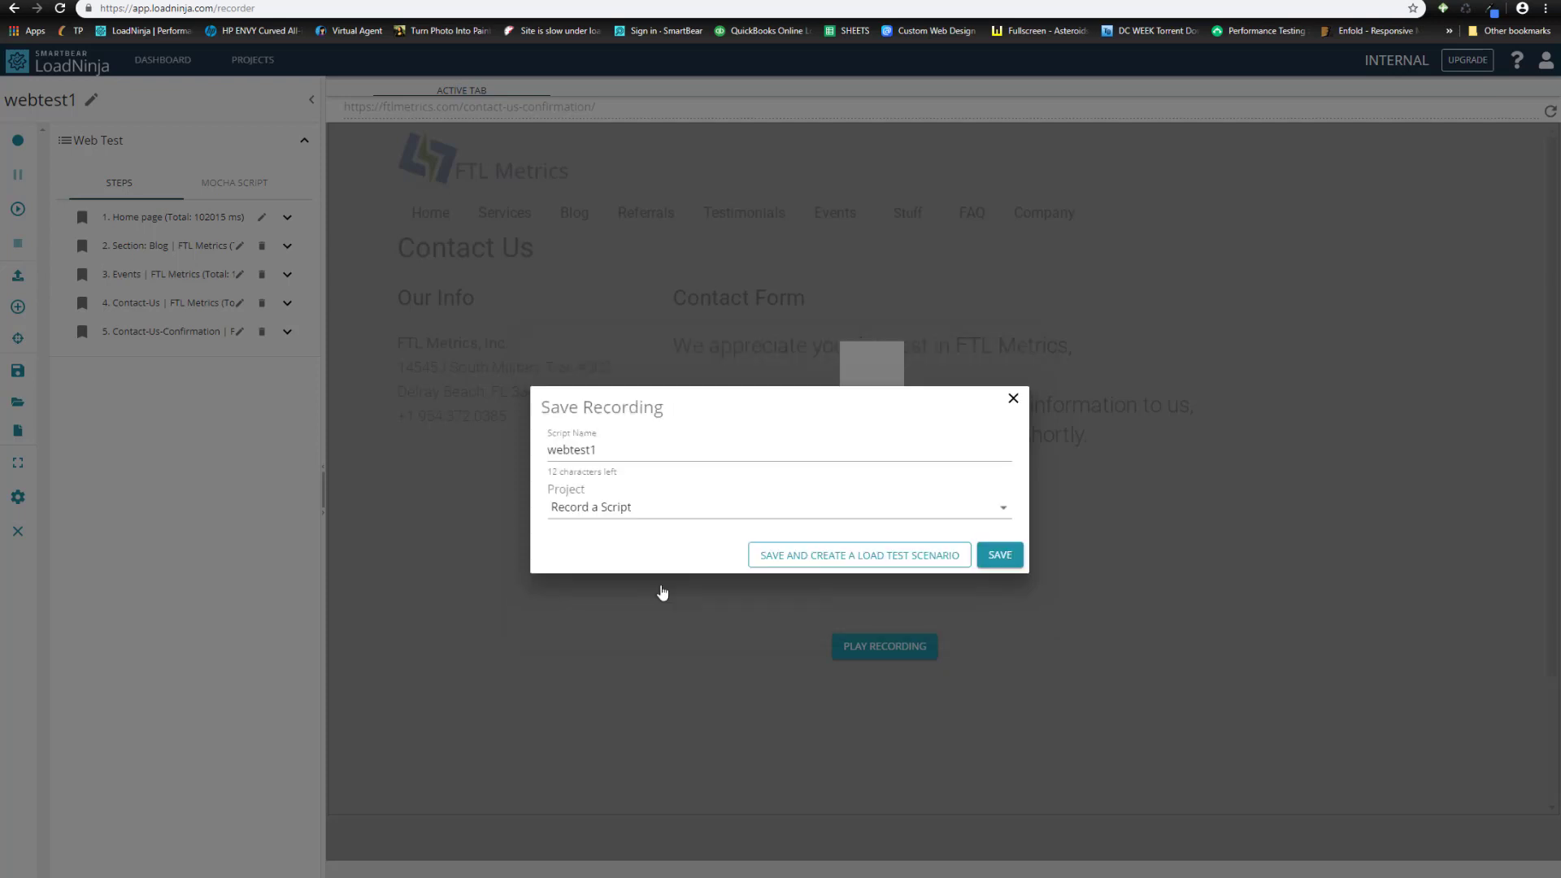
{"action": "left_click_drag", "start_coordinate": [599, 448], "coordinate": [529, 455]}
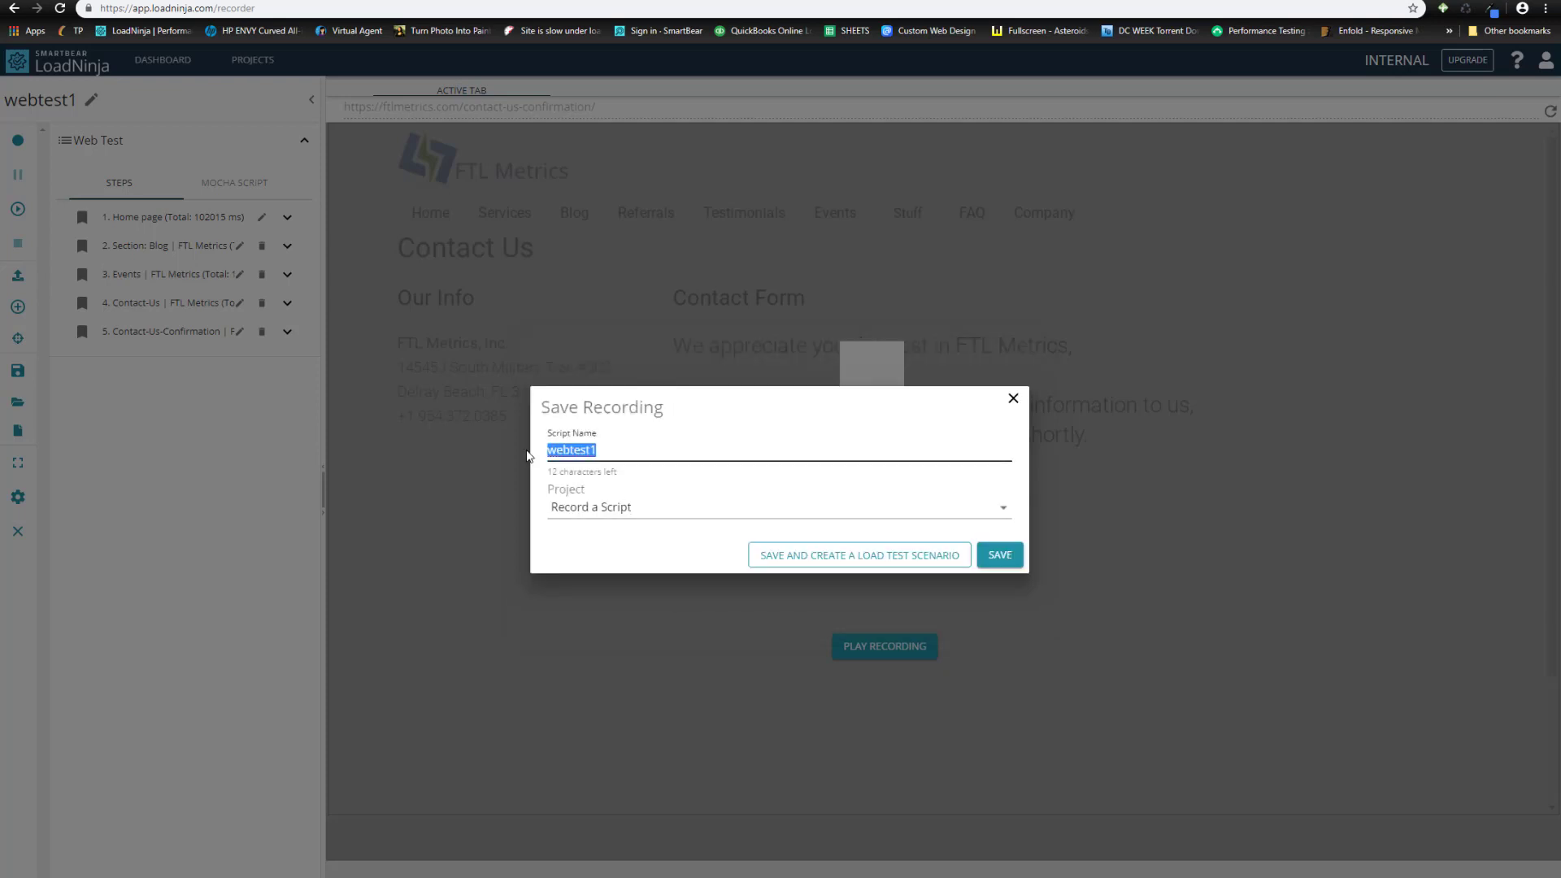
{"action": "type", "text": "SCR"}
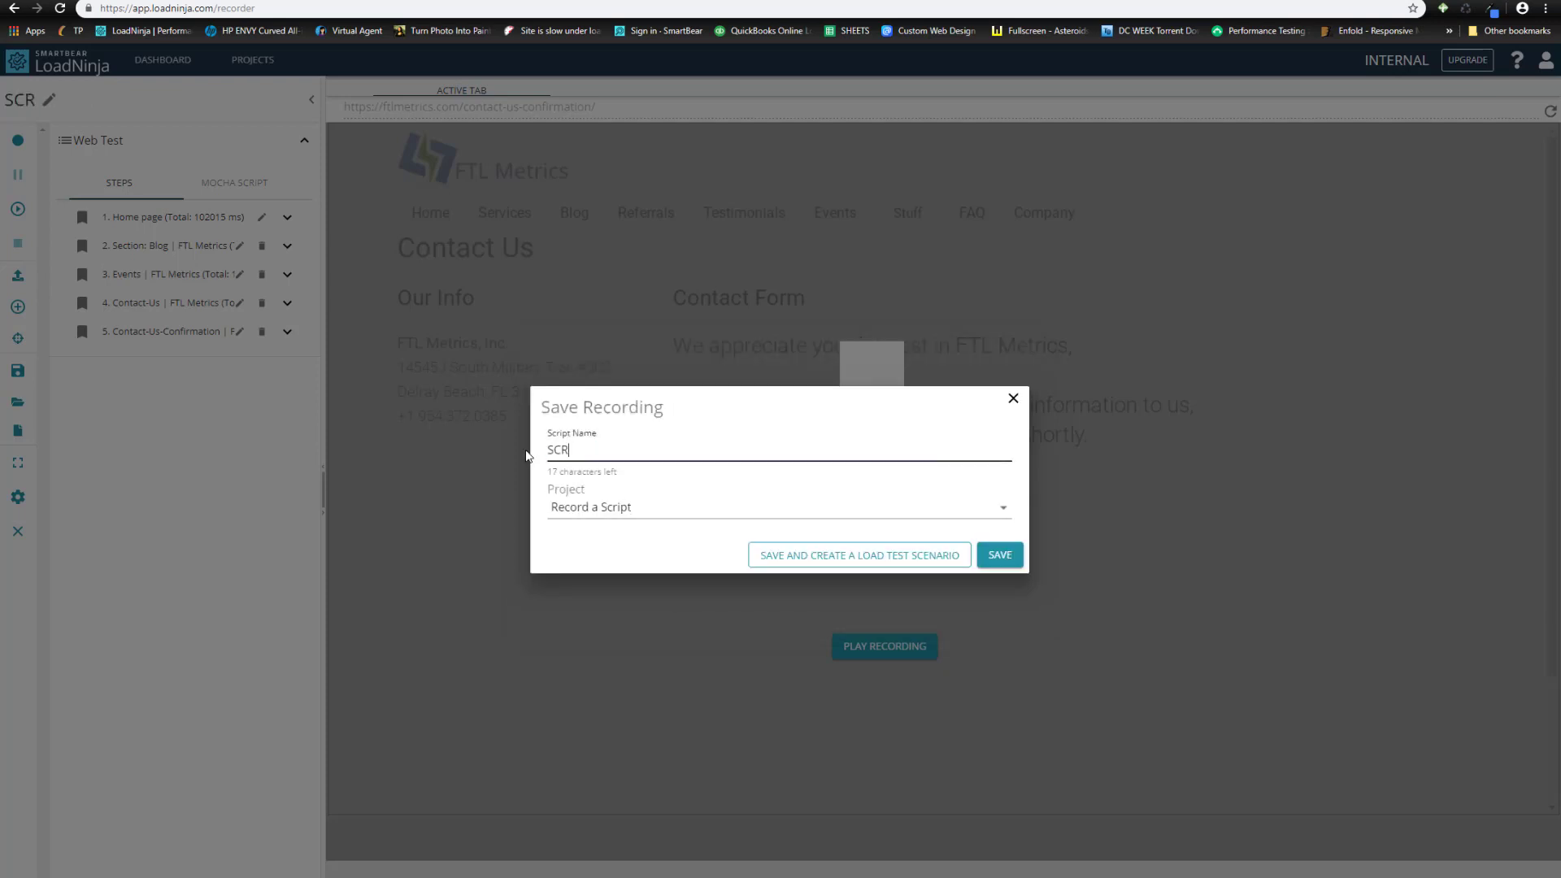
{"action": "type", "text": "IPT-01"}
{"action": "left_click", "coordinate": [1000, 556]}
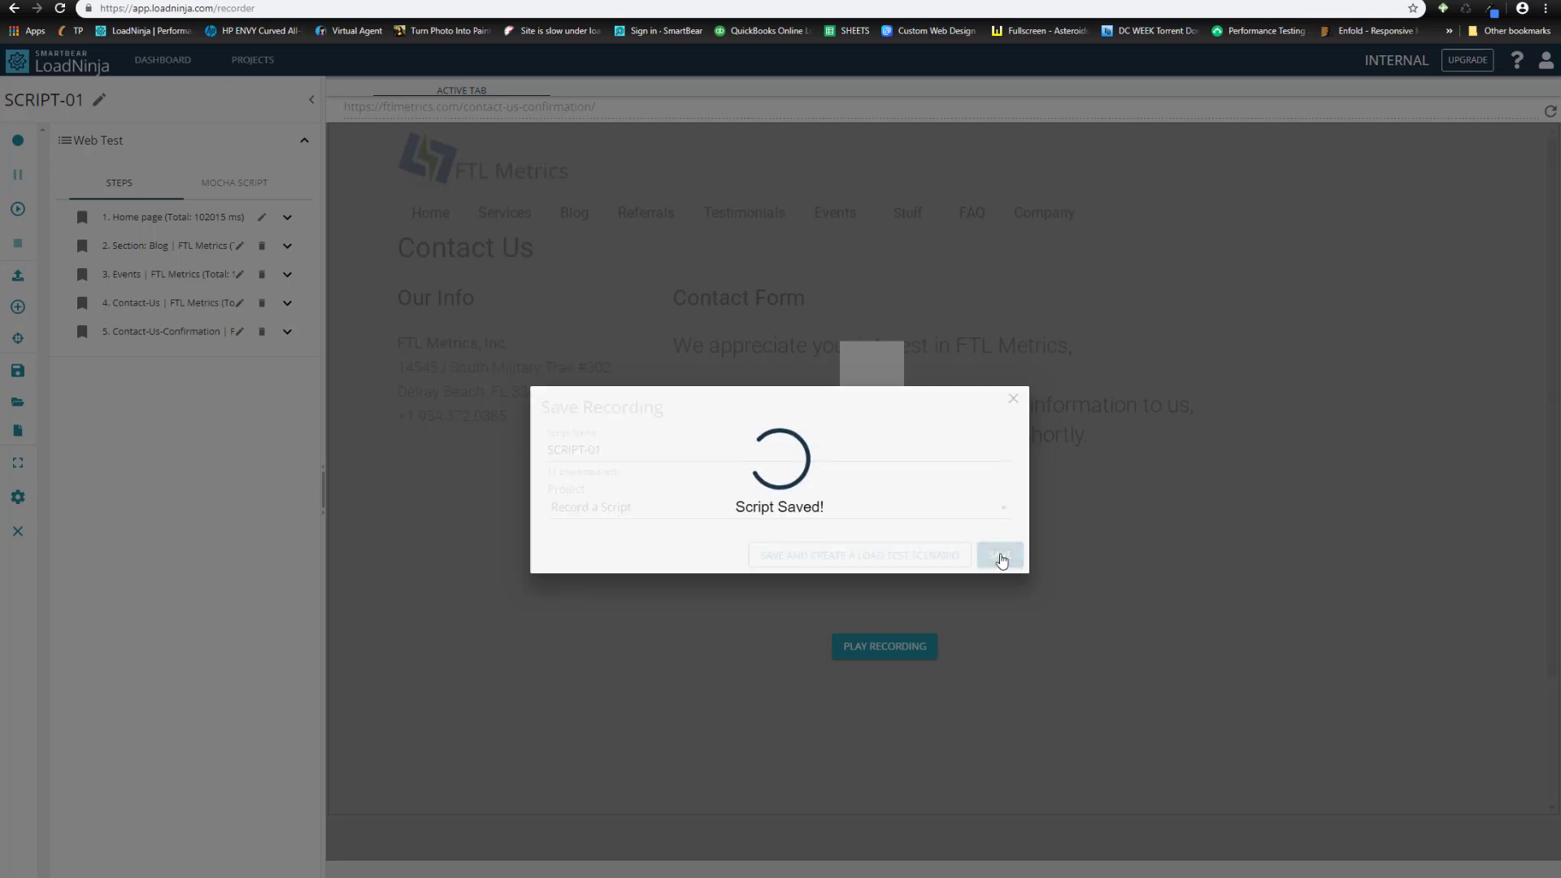